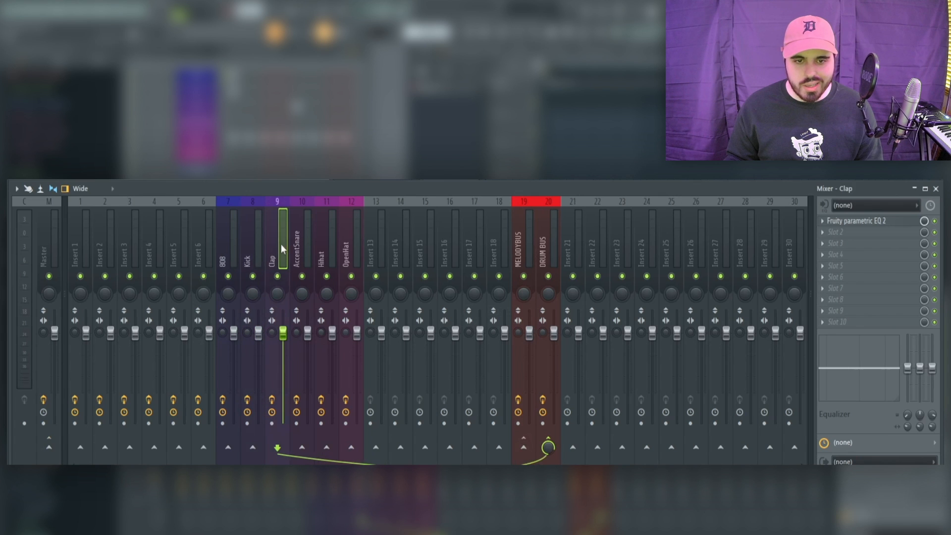
# - Inspect the routing of the AccentSnare, Hihat, OpenHat and DRUM BUS mixer tracks
pyautogui.click(302, 244)
pyautogui.click(324, 245)
pyautogui.click(352, 249)
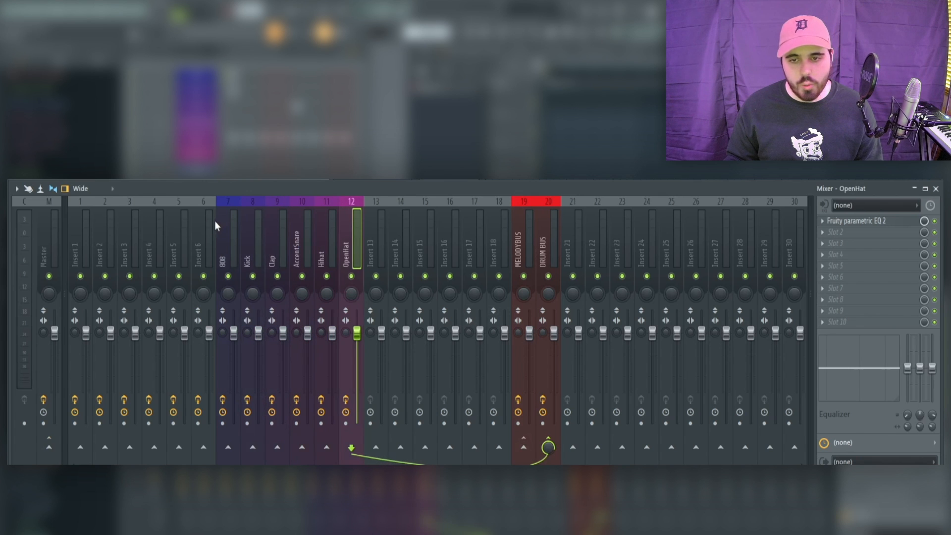
pyautogui.click(543, 254)
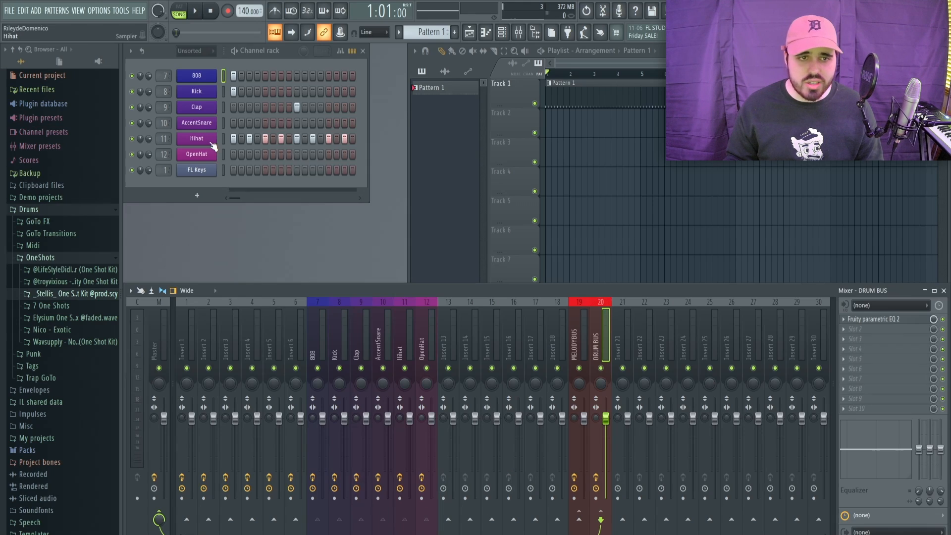
# - View the Hihat channel's note pattern in the piano roll, closing the editor when finished
pyautogui.rightClick(210, 141)
pyautogui.click(196, 142)
pyautogui.click(197, 144)
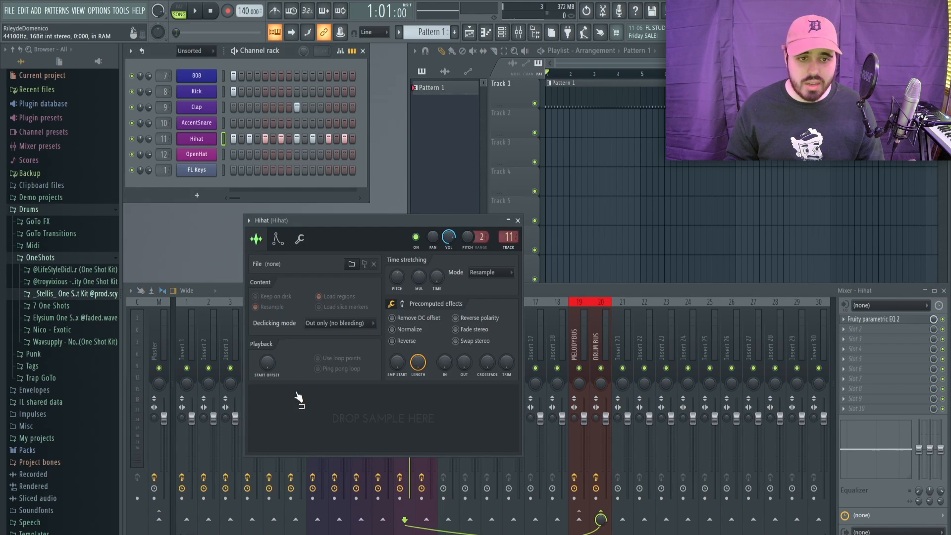
pyautogui.click(519, 219)
pyautogui.rightClick(207, 142)
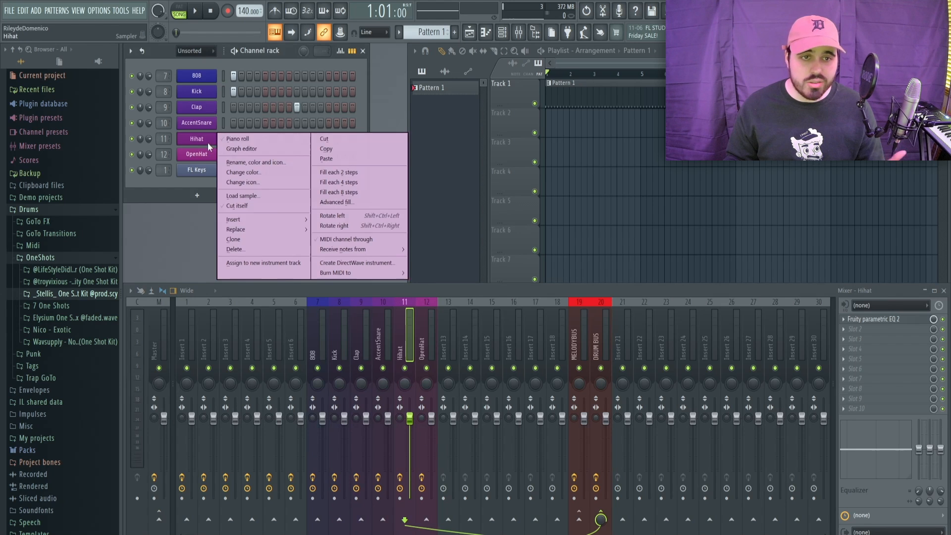
pyautogui.click(224, 141)
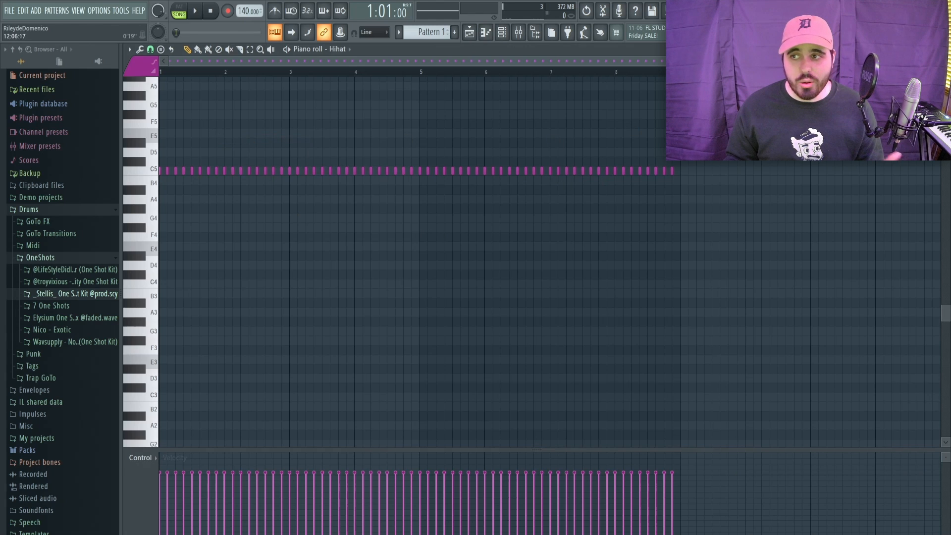
pyautogui.press('Escape')
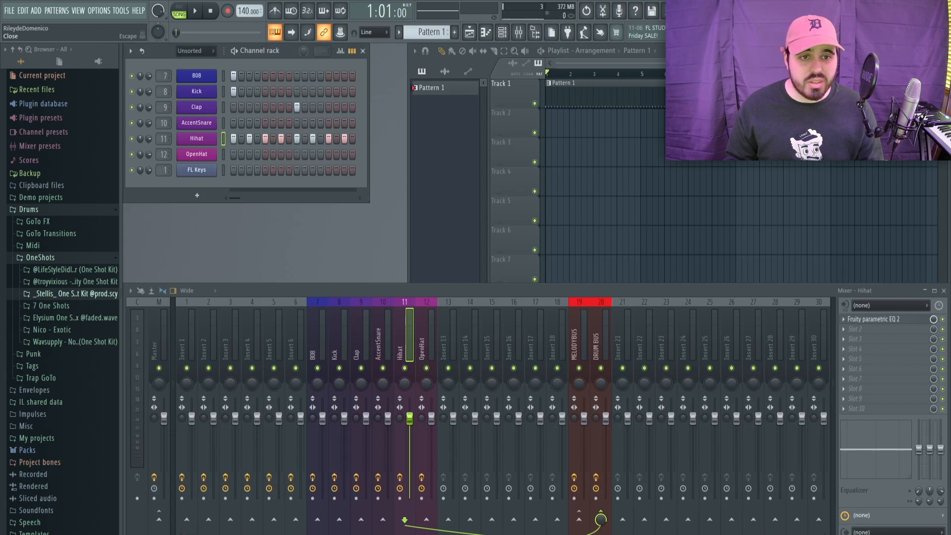
# - View the Clap and 808 channels' note patterns in the piano roll, closing the editor after each
pyautogui.rightClick(193, 112)
pyautogui.click(233, 106)
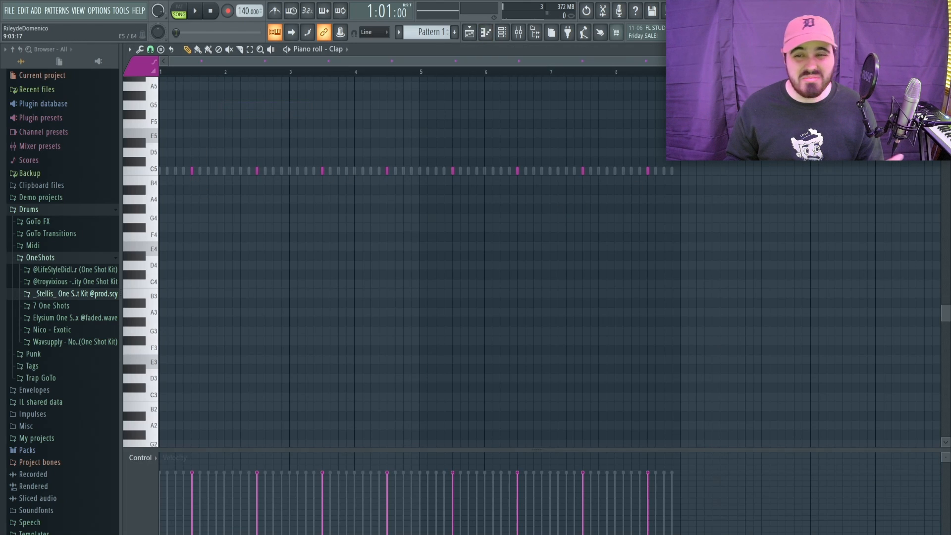
pyautogui.press('Escape')
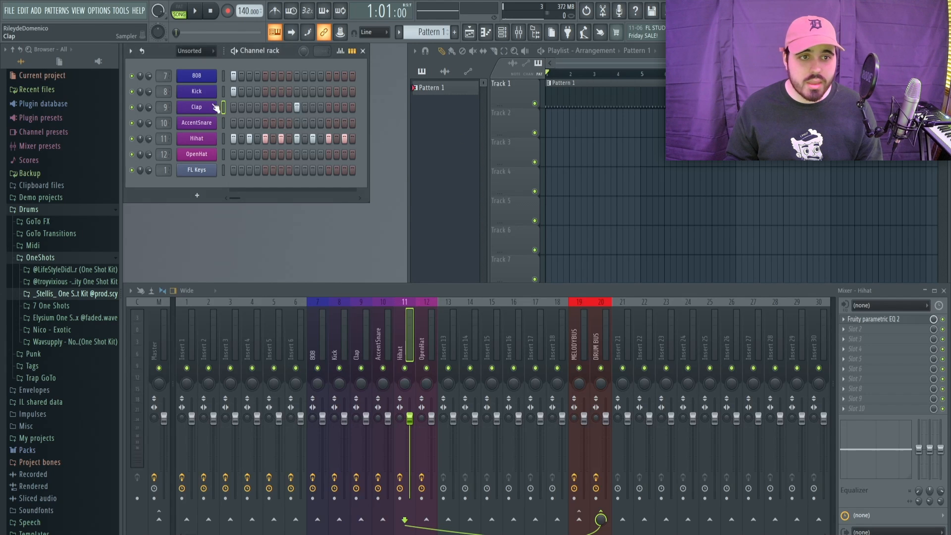
pyautogui.rightClick(201, 76)
pyautogui.click(236, 75)
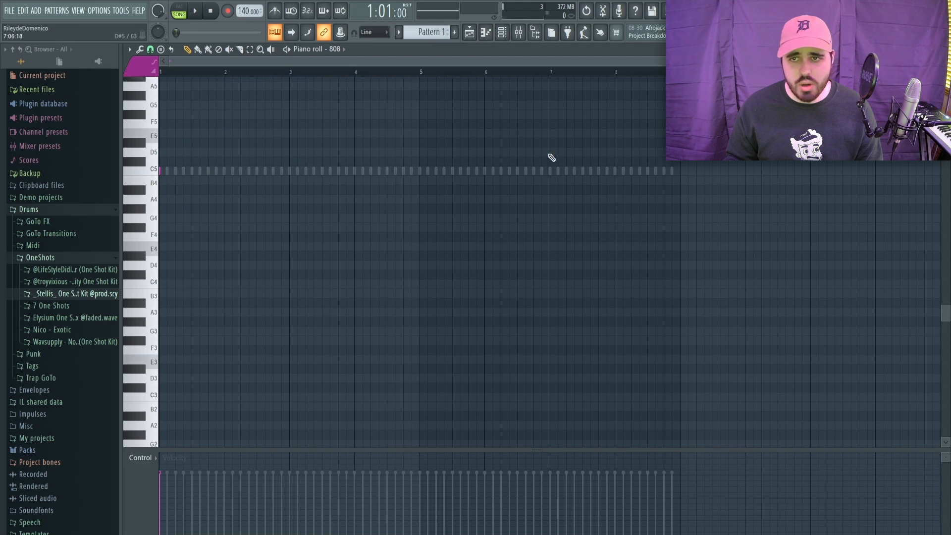
pyautogui.press('Escape')
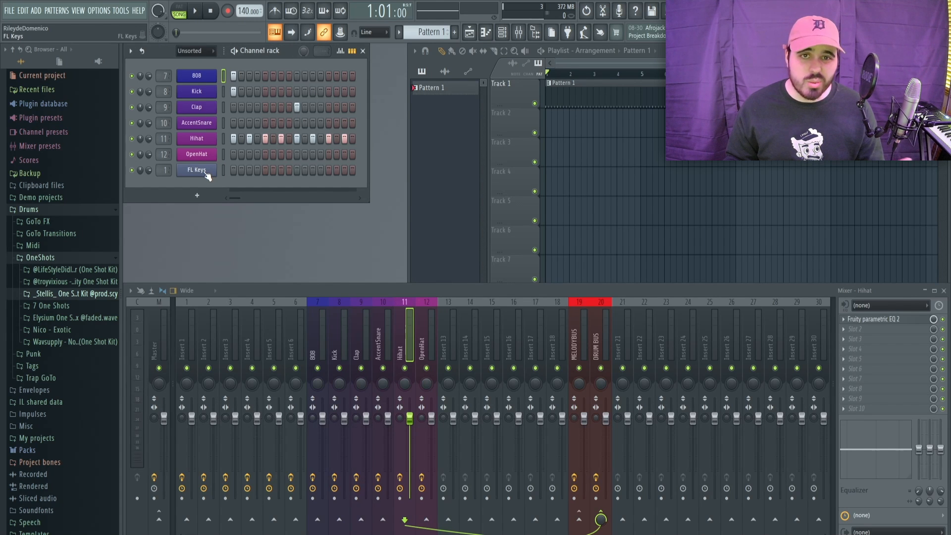
# - Select the mixer's Master track and bring the mixer to the front to view its effect slots
pyautogui.click(159, 330)
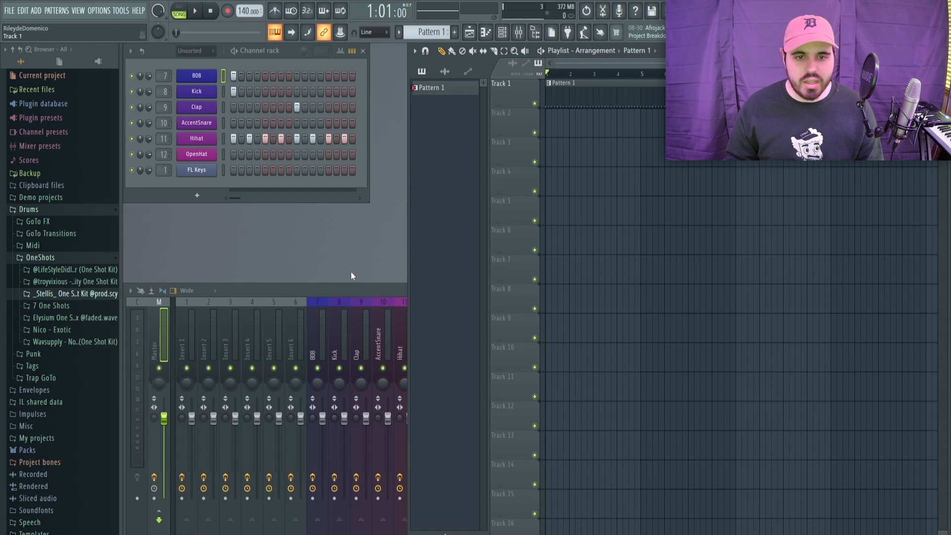
pyautogui.click(344, 285)
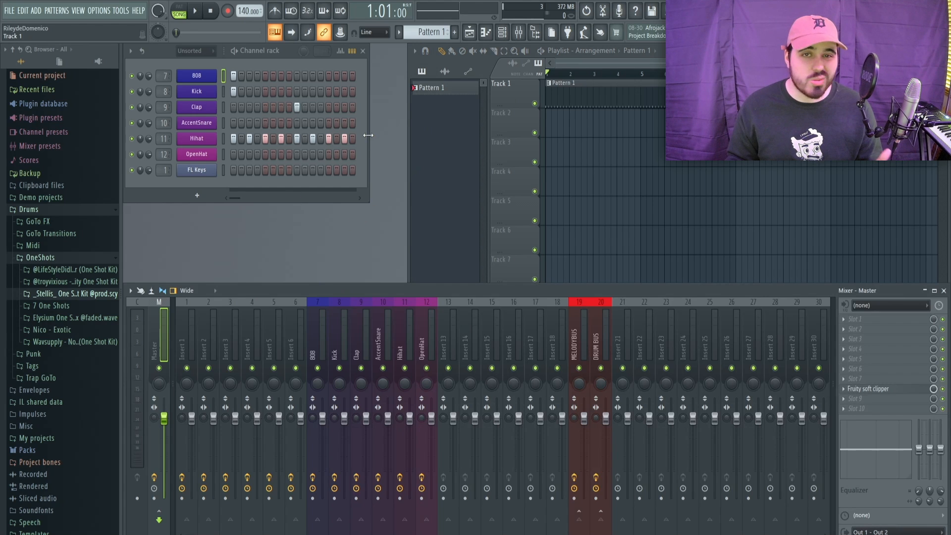
# - Start saving the project and go to the folder C:\Program Files\Image-Line\FL Studio 20\Data\Templates
pyautogui.click(9, 13)
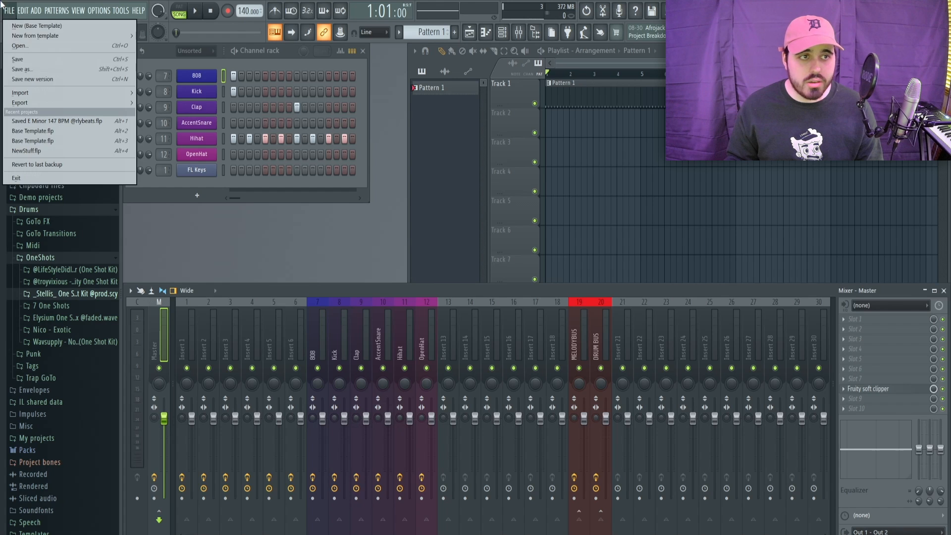
pyautogui.click(19, 60)
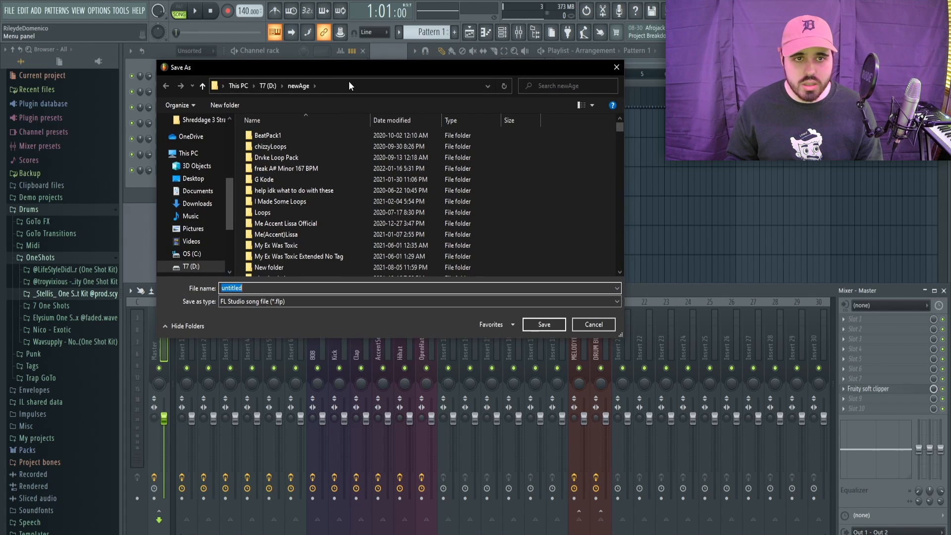
pyautogui.click(349, 81)
pyautogui.write('C:\\Program Files\\Image-Line\\FL Studio 20\\Data\\Templates')
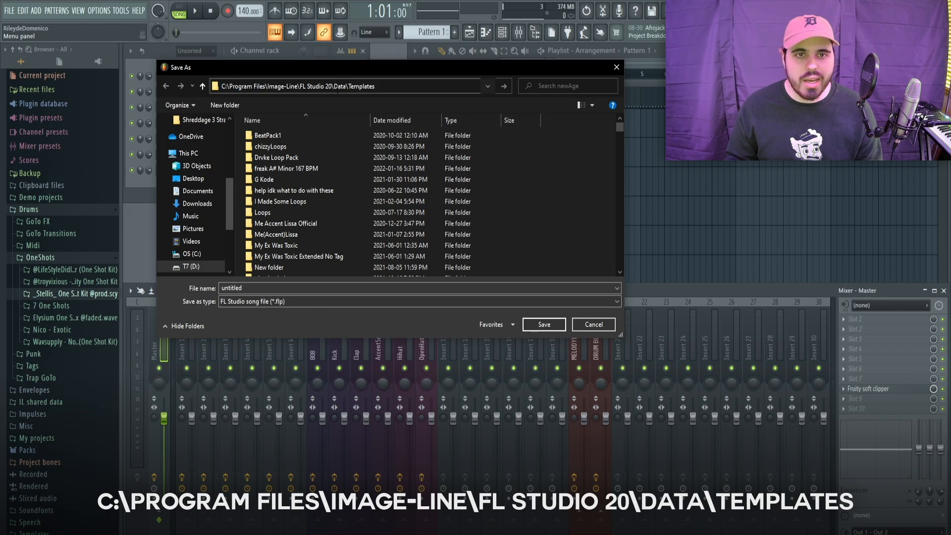
pyautogui.press('Return')
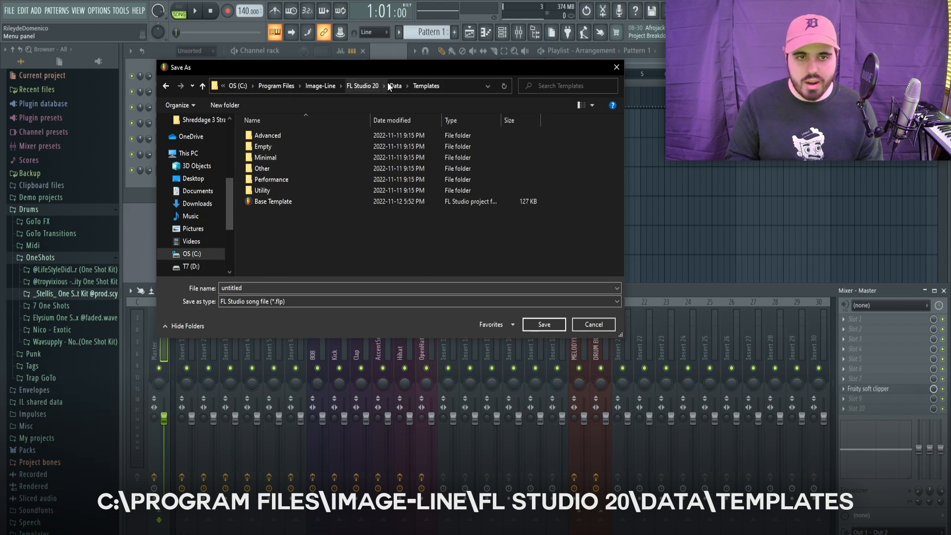
# - Try to save the project over the existing Base Template file, then decline replacing it and cancel saving
pyautogui.click(276, 203)
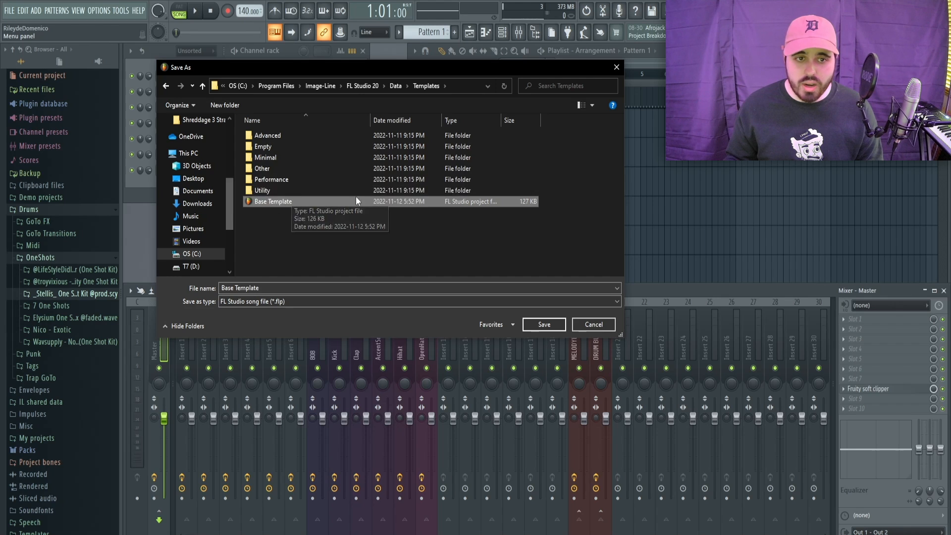
pyautogui.click(545, 324)
pyautogui.click(533, 276)
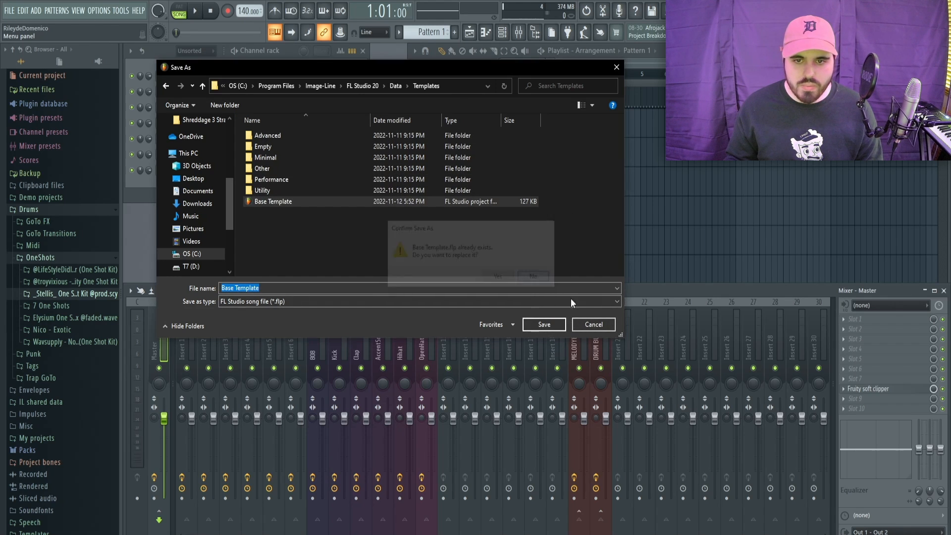
pyautogui.click(597, 323)
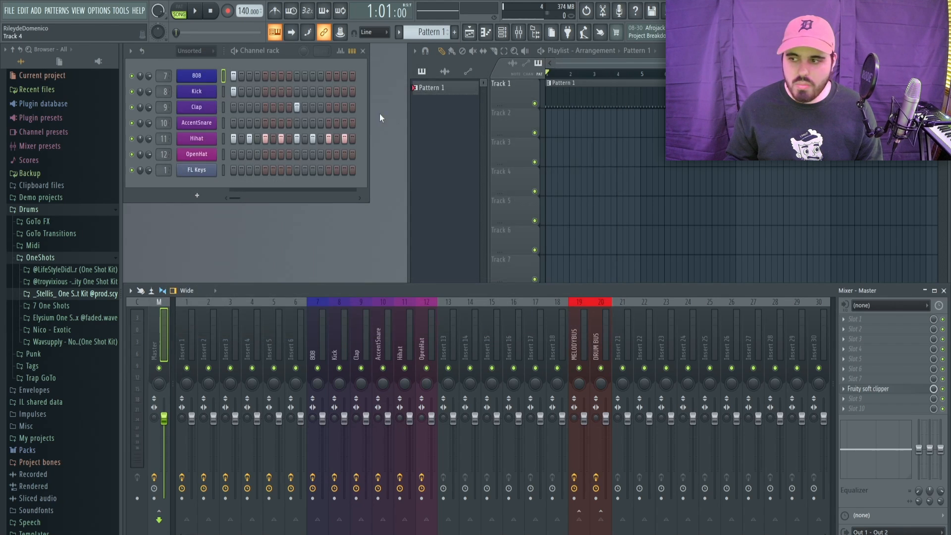
# - Choose Base Template as the default template in the general settings
pyautogui.click(99, 11)
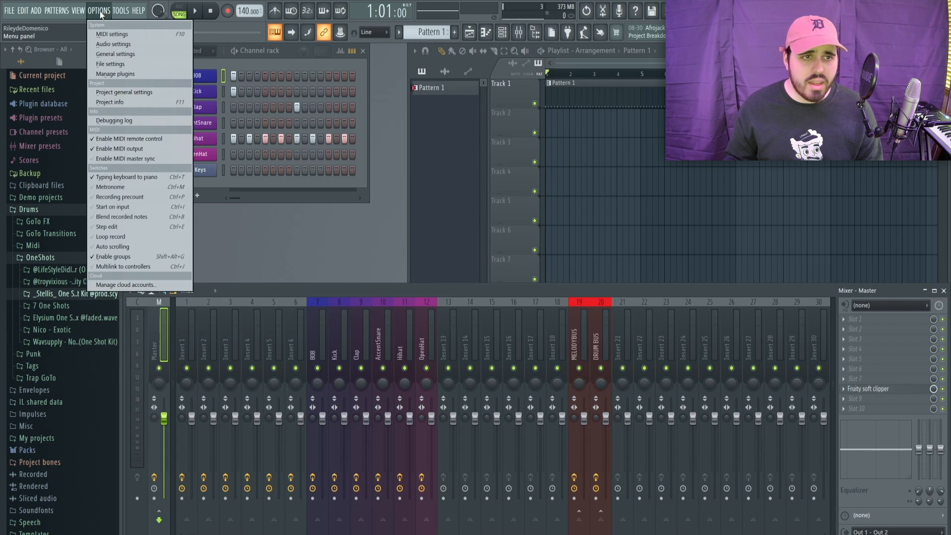
pyautogui.click(118, 53)
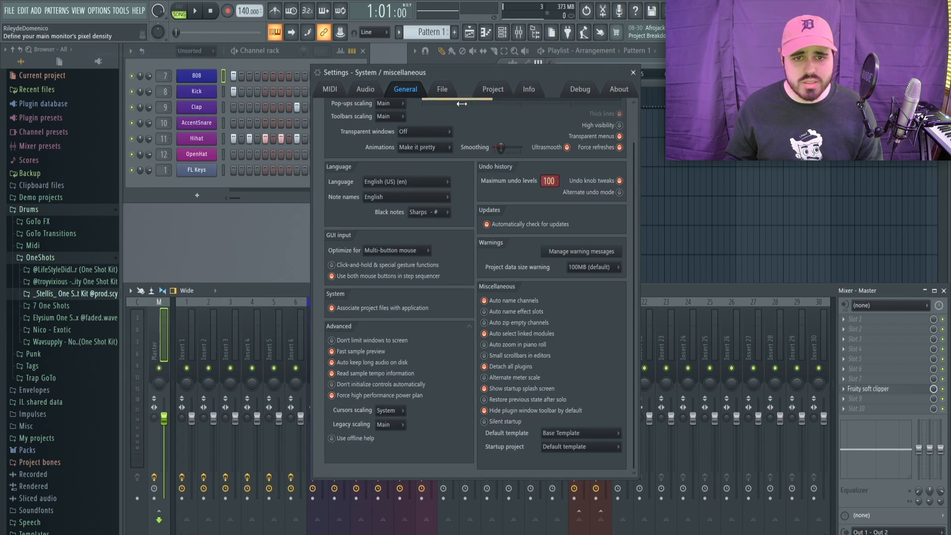
pyautogui.moveTo(488, 70); pyautogui.dragTo(399, 40)
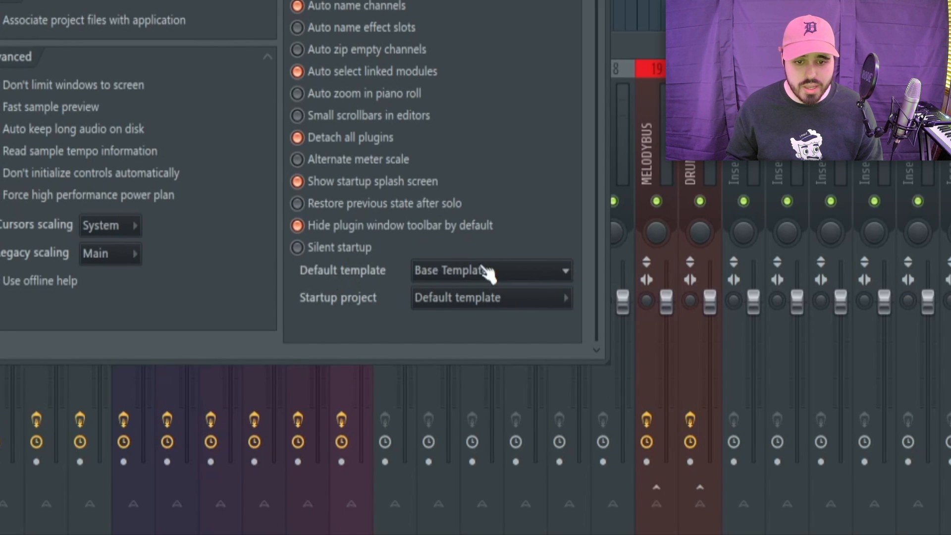
pyautogui.click(517, 279)
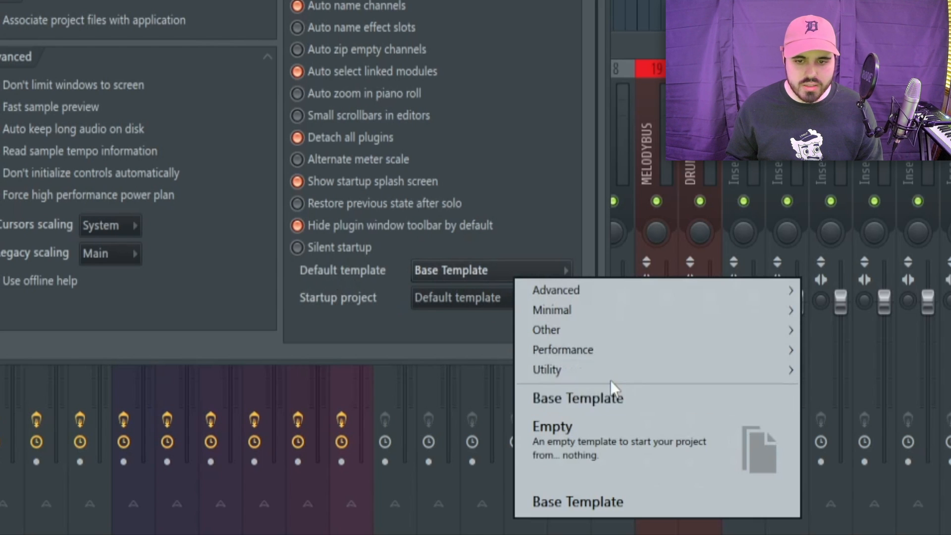
pyautogui.click(553, 400)
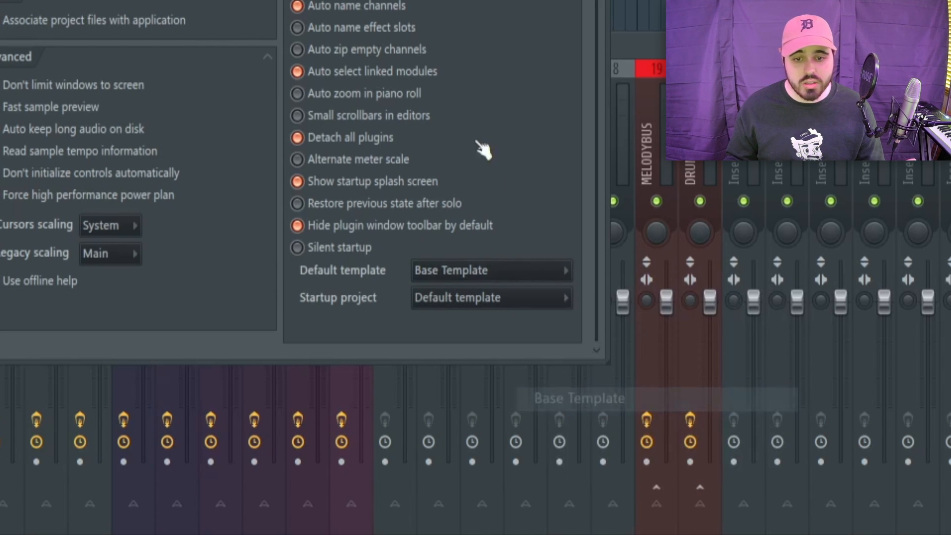
# - Set the startup project to Default template and close the settings
pyautogui.click(486, 303)
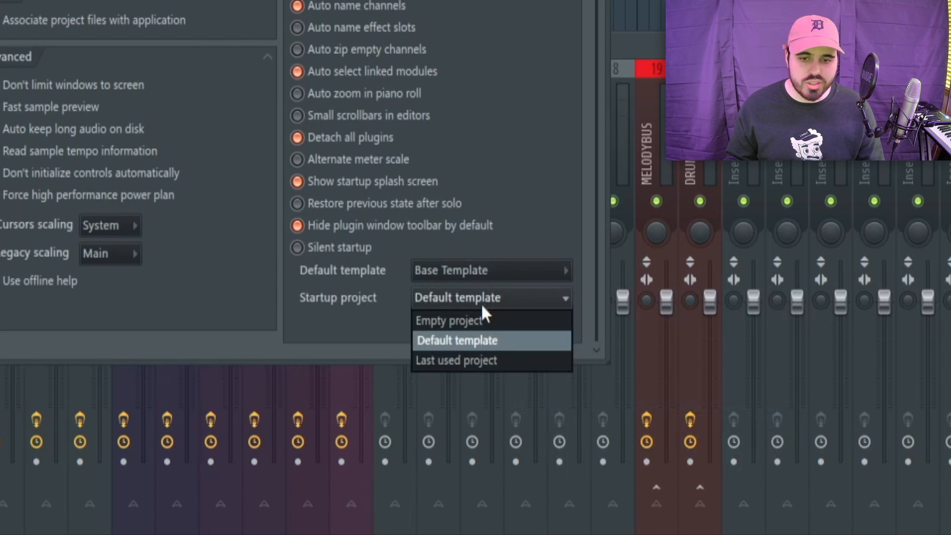
pyautogui.click(463, 343)
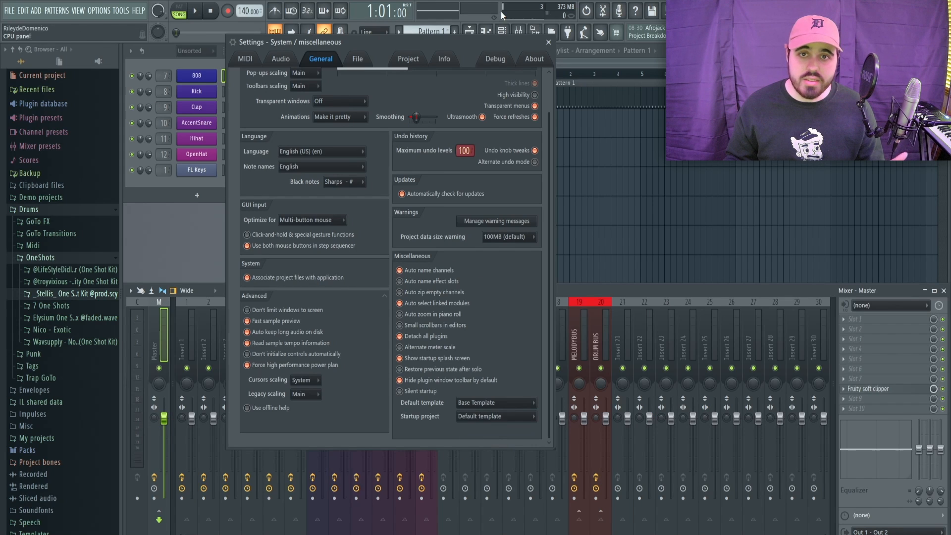
pyautogui.click(548, 42)
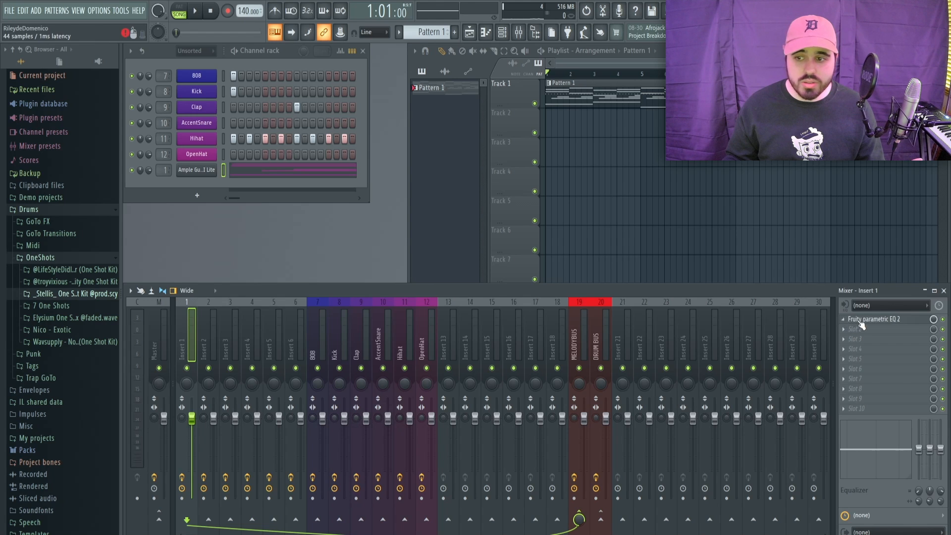
# - Save the flat Fruity parametric EQ 2 on Insert 1 as a preset named Blank
pyautogui.click(872, 320)
pyautogui.moveTo(342, 155); pyautogui.dragTo(352, 98)
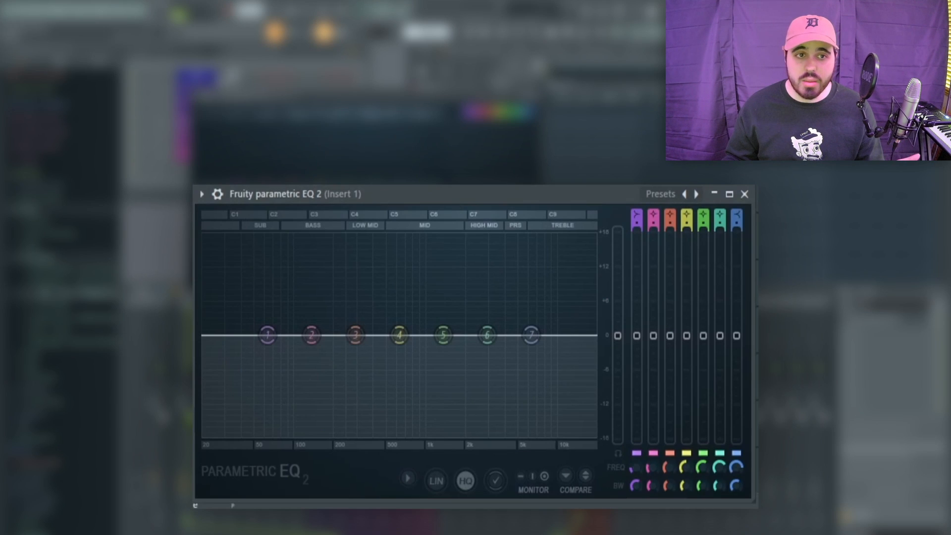
pyautogui.click(202, 194)
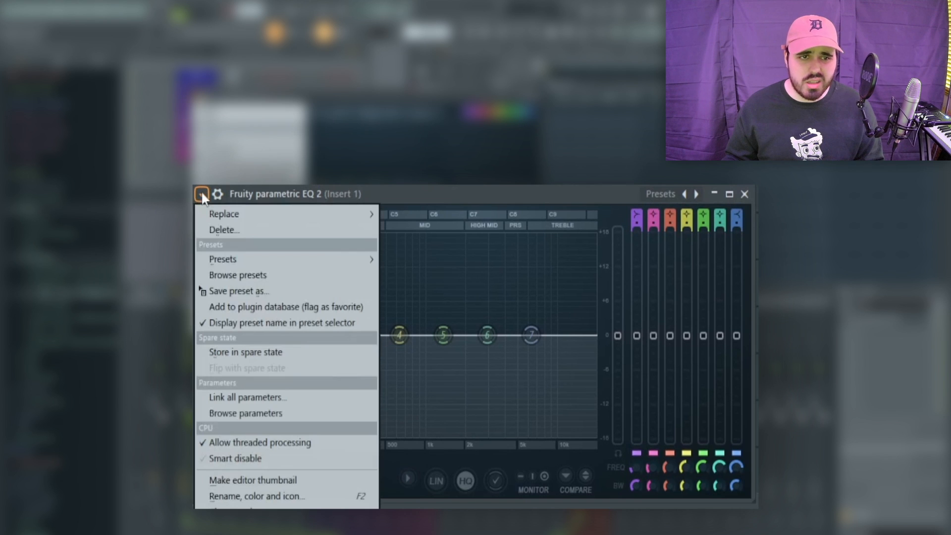
pyautogui.click(257, 293)
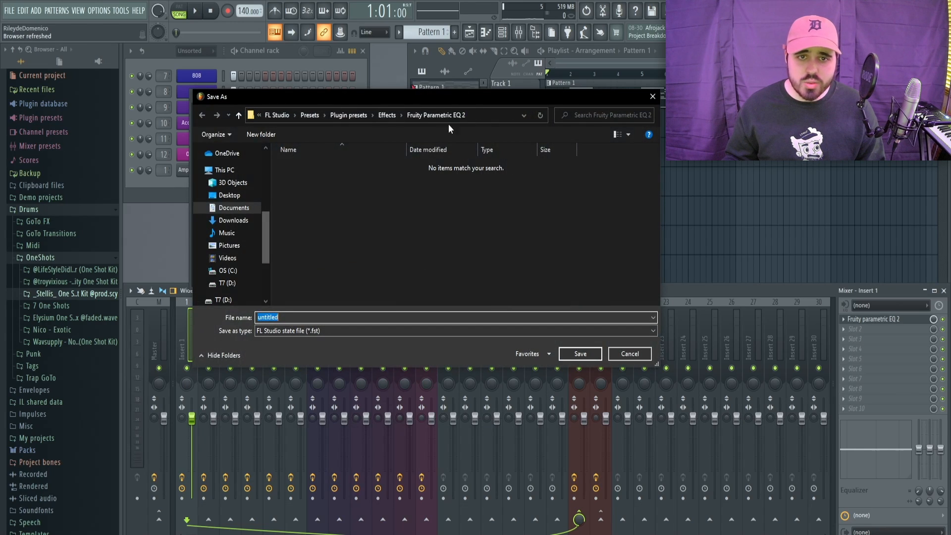
pyautogui.moveTo(354, 102); pyautogui.dragTo(335, 85)
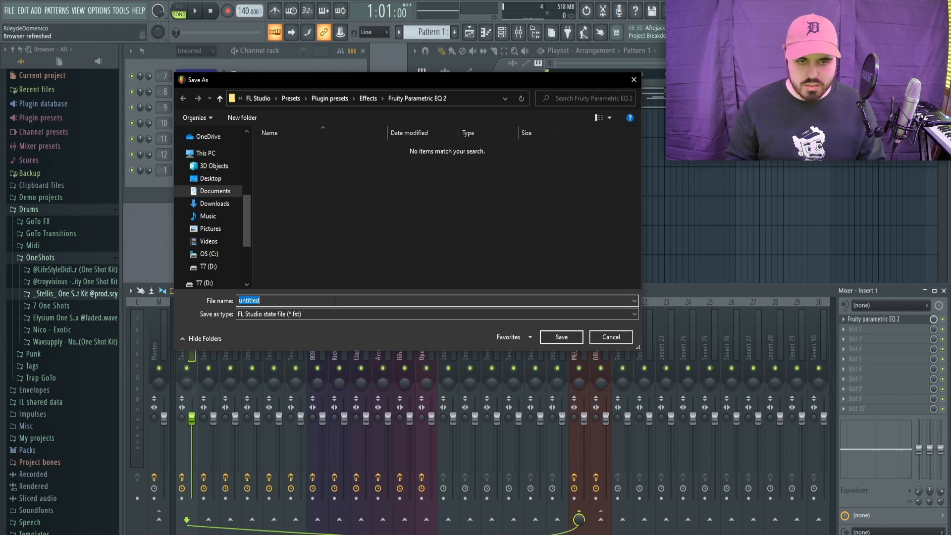
pyautogui.write('Blank')
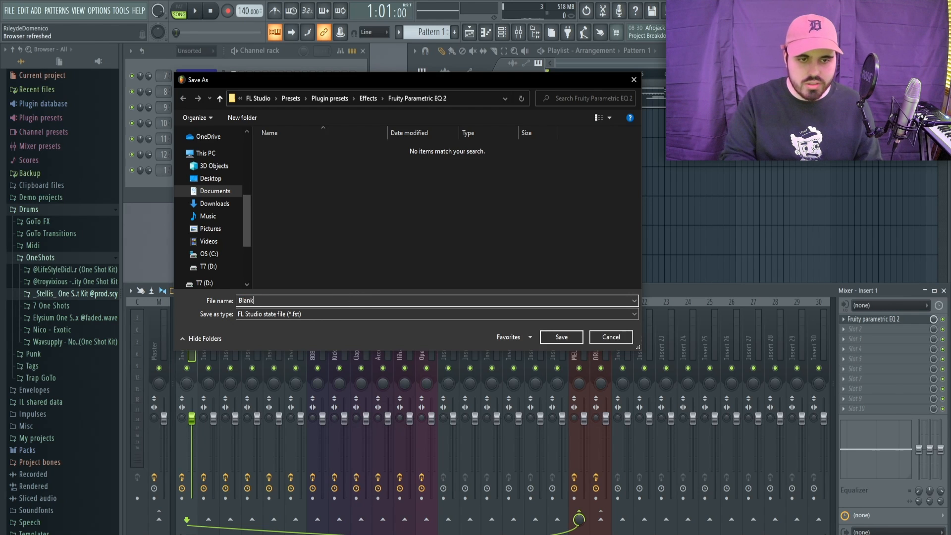
pyautogui.press('Return')
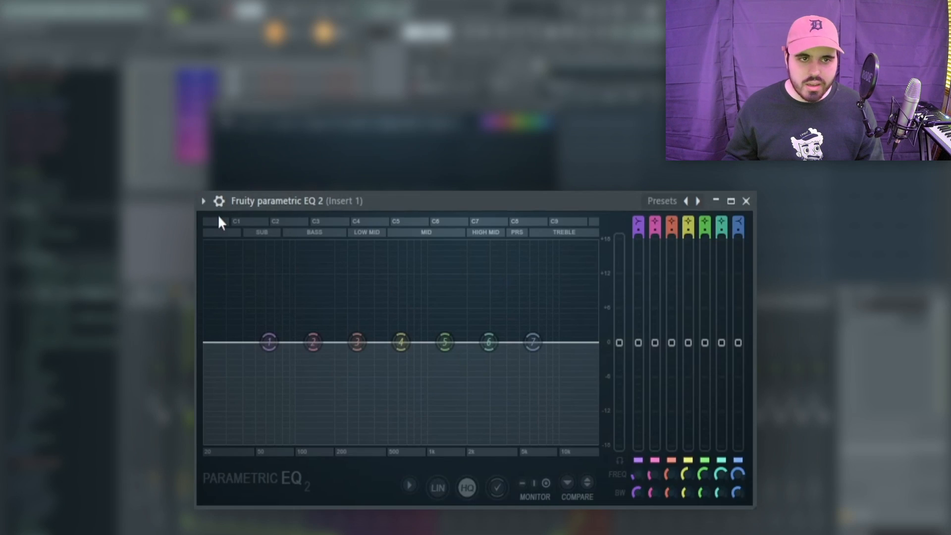
# - Check the available presets of the Fruity parametric EQ 2 on Insert 1
pyautogui.click(206, 101)
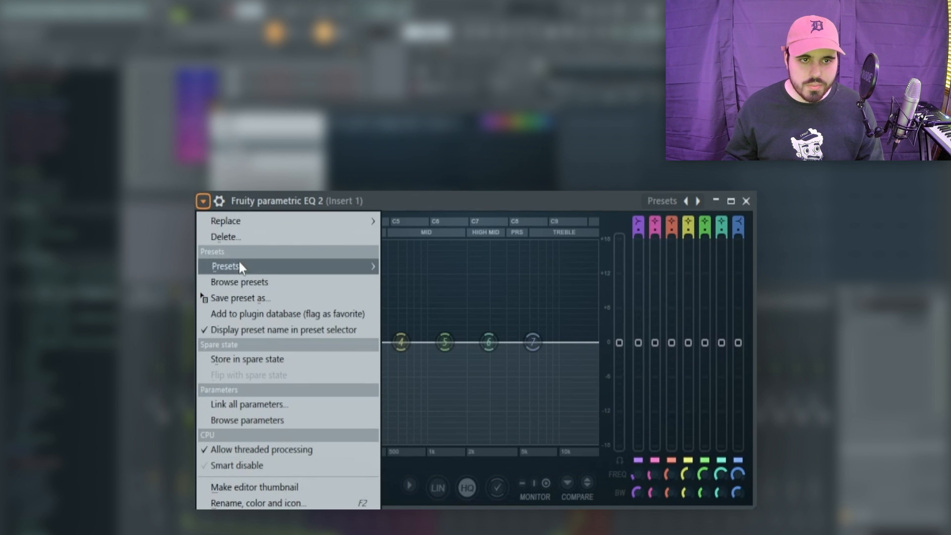
pyautogui.moveTo(221, 113)
pyautogui.click(665, 193)
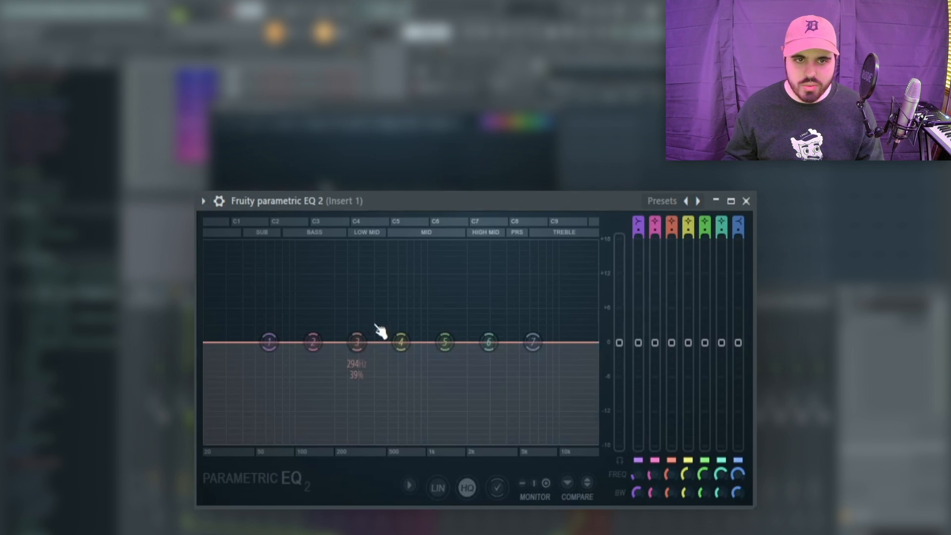
# - Boost several bands of the Fruity parametric EQ 2 on Insert 1, reset them with the Blank preset and close the plugin
pyautogui.moveTo(357, 341); pyautogui.dragTo(496, 316)
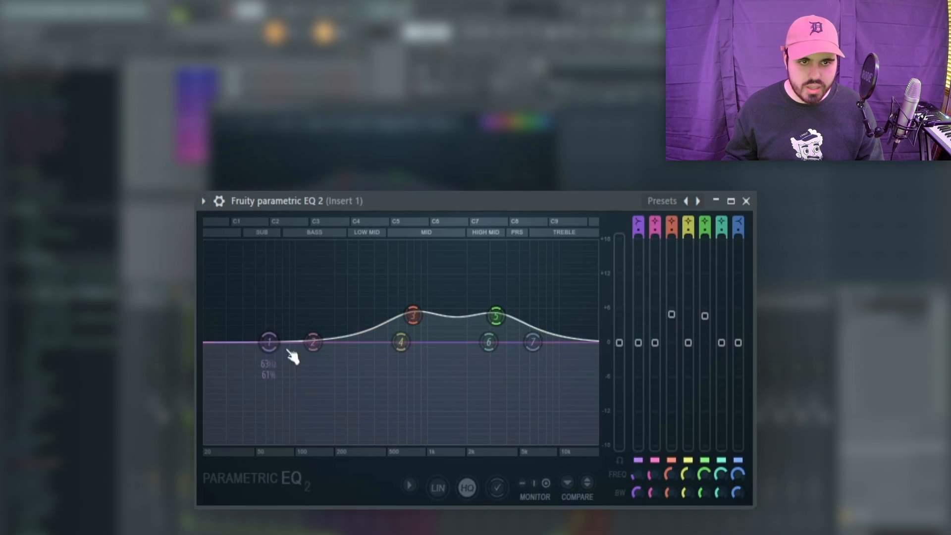
pyautogui.moveTo(312, 341); pyautogui.dragTo(303, 297)
pyautogui.click(203, 201)
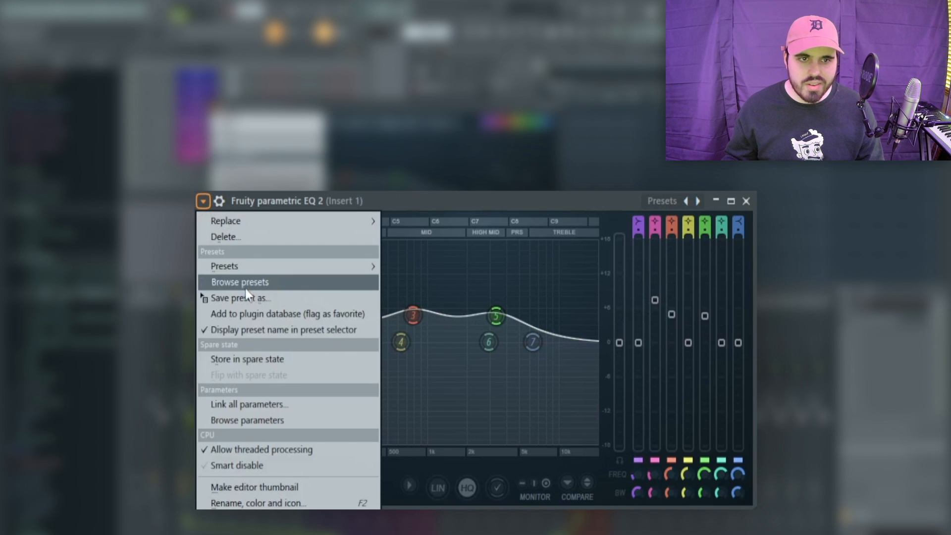
pyautogui.moveTo(236, 269)
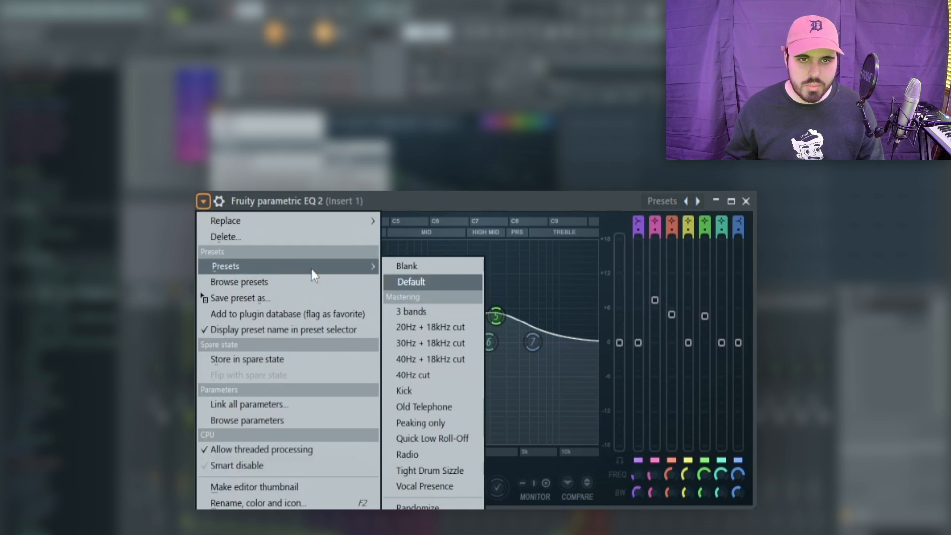
pyautogui.click(413, 266)
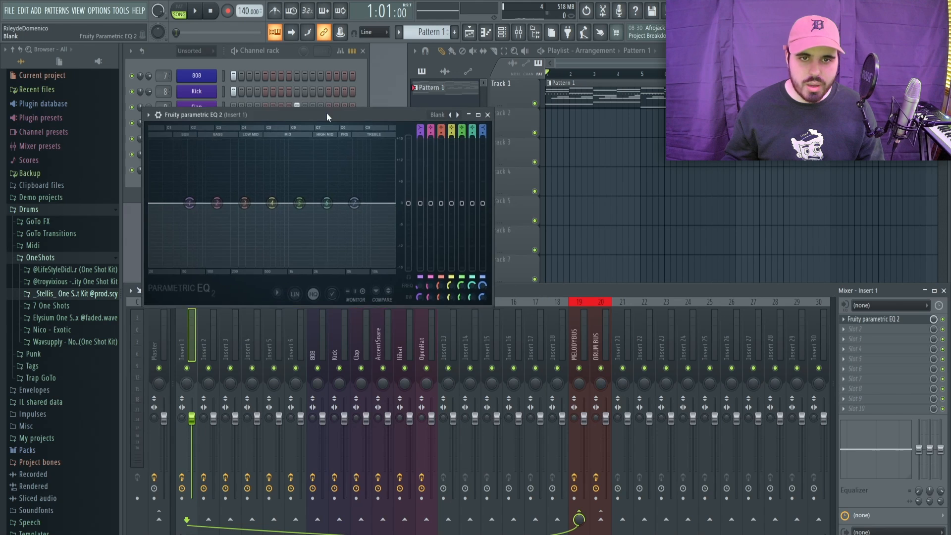
pyautogui.moveTo(326, 113); pyautogui.dragTo(307, 88)
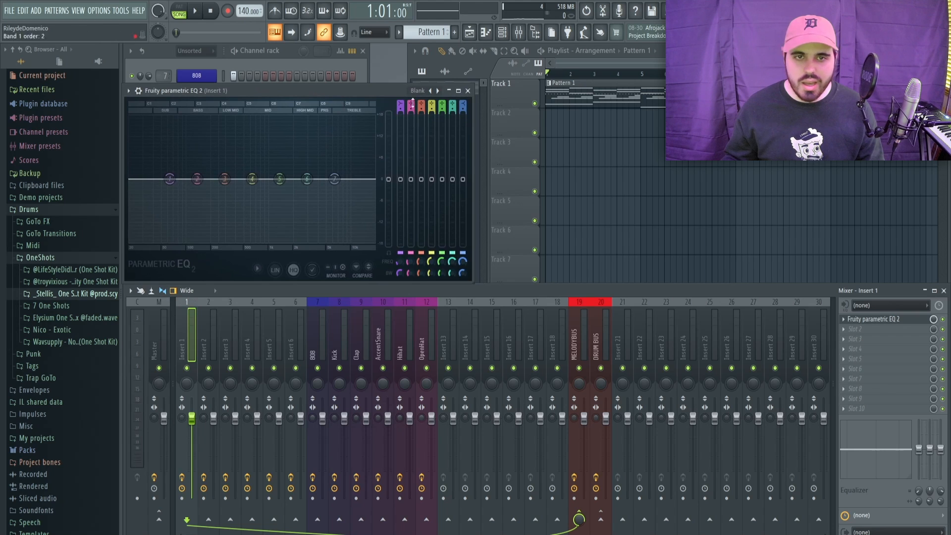
pyautogui.click(467, 91)
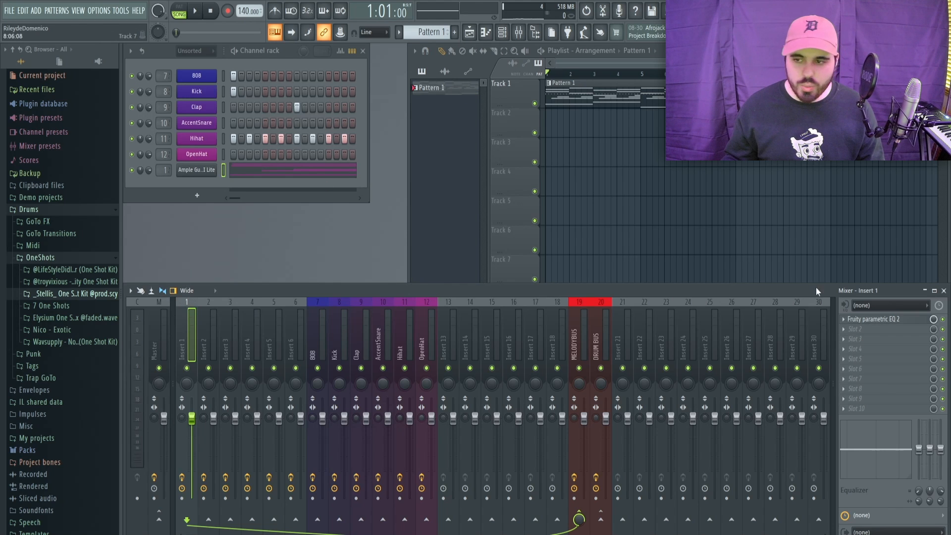
# - Add Fruity Reeverb 2 to effect slot 7 of Insert 1 with the 90_90 Wet preset loaded and close the plugin
pyautogui.click(848, 378)
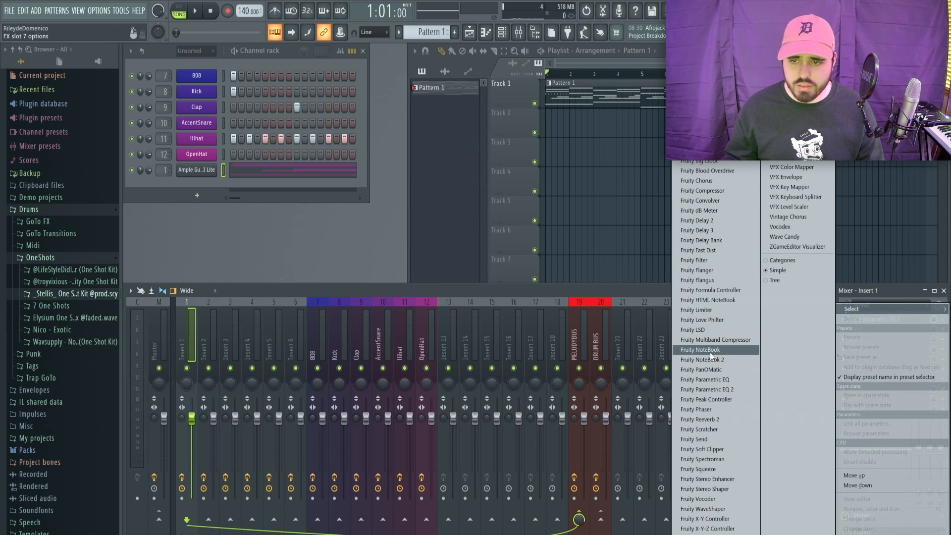
pyautogui.click(706, 420)
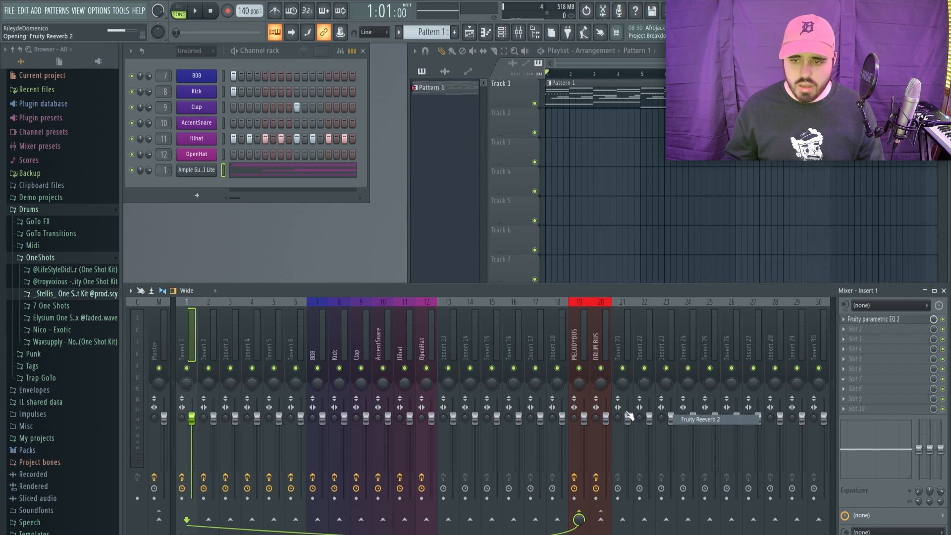
pyautogui.click(172, 139)
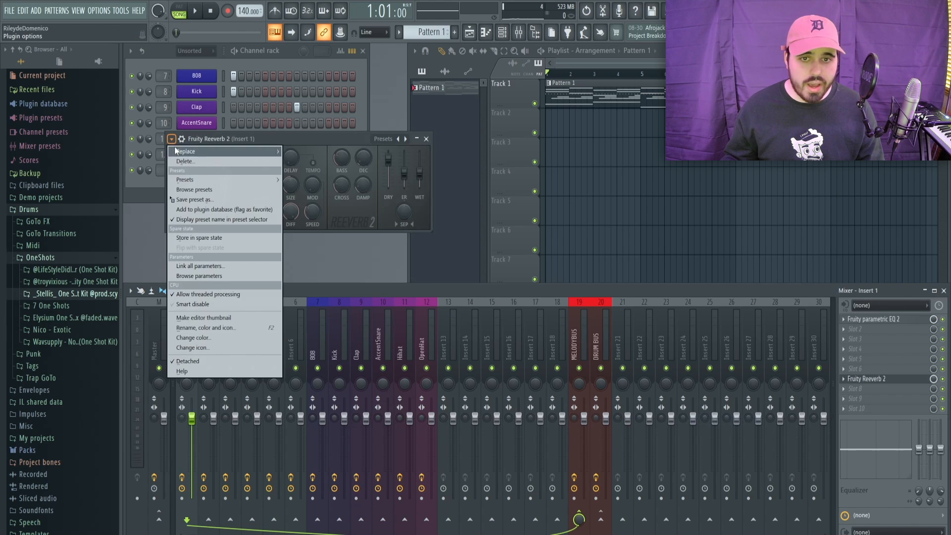
pyautogui.moveTo(186, 182)
pyautogui.click(309, 179)
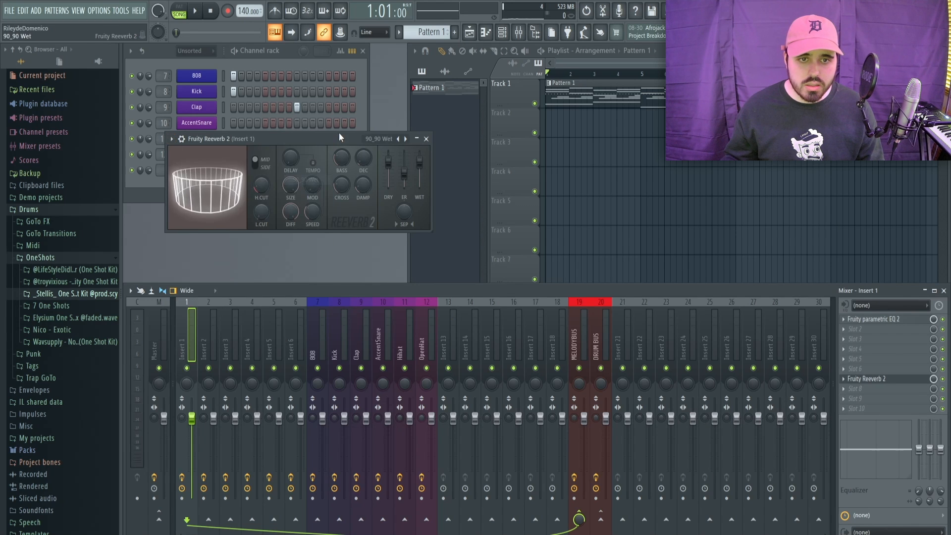
pyautogui.moveTo(332, 138); pyautogui.dragTo(328, 161)
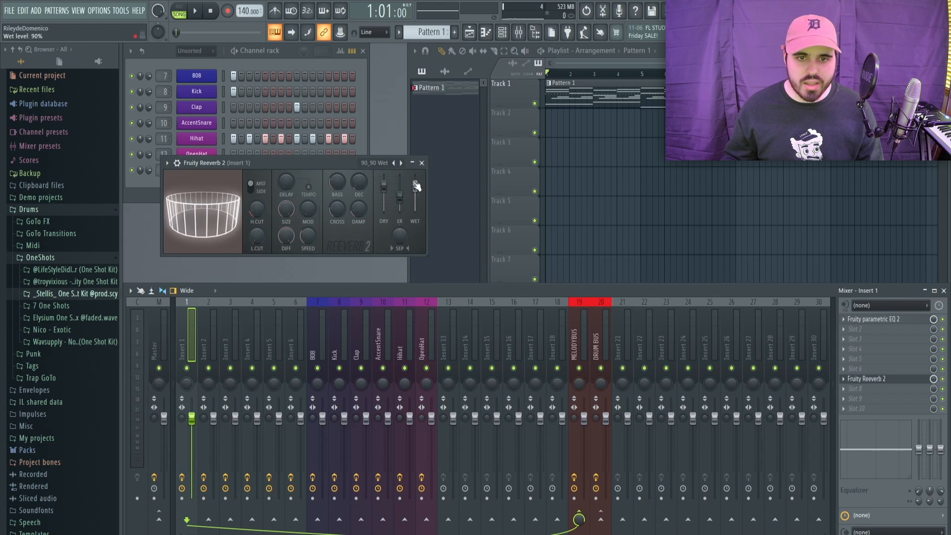
pyautogui.moveTo(326, 163); pyautogui.dragTo(293, 210)
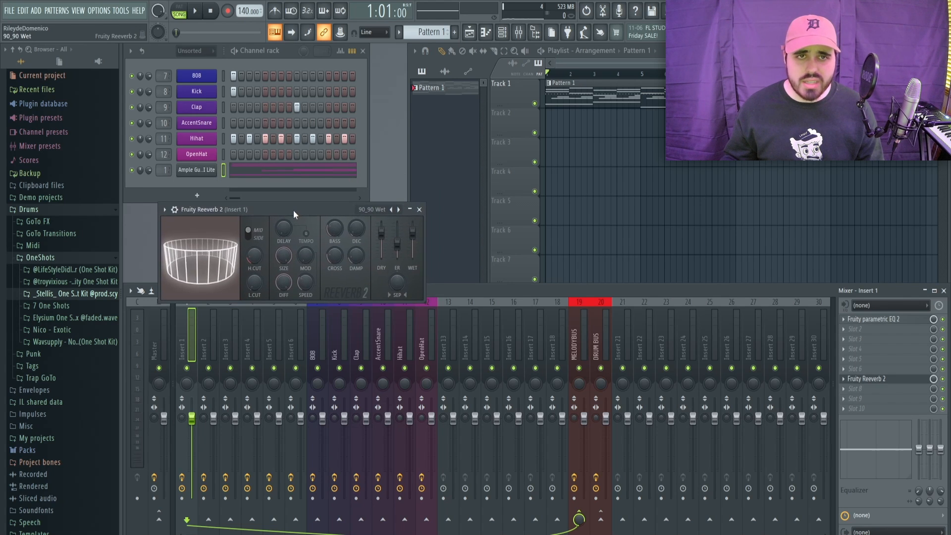
pyautogui.click(421, 209)
# - Play the pattern briefly to hear Insert 1 with the reverb and bring the mixer back to the front
pyautogui.press('space')
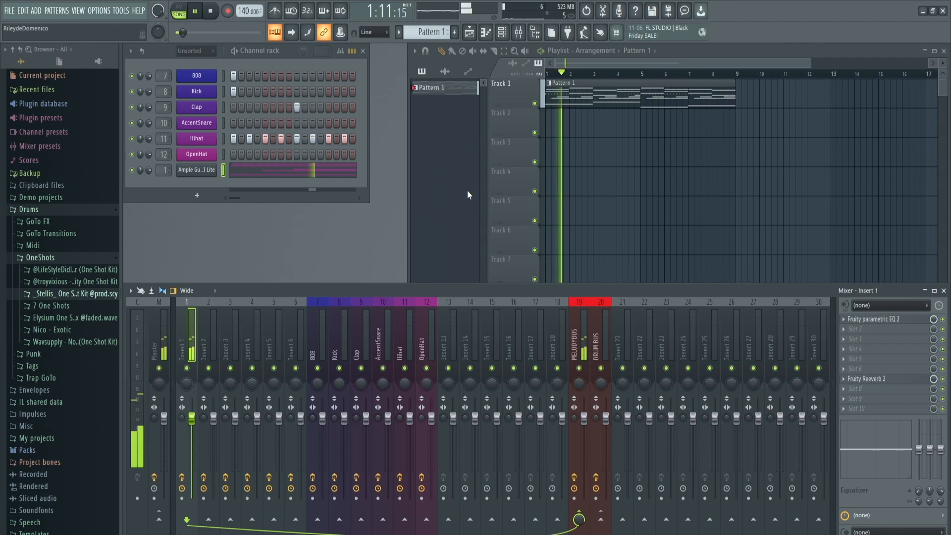
pyautogui.press('space')
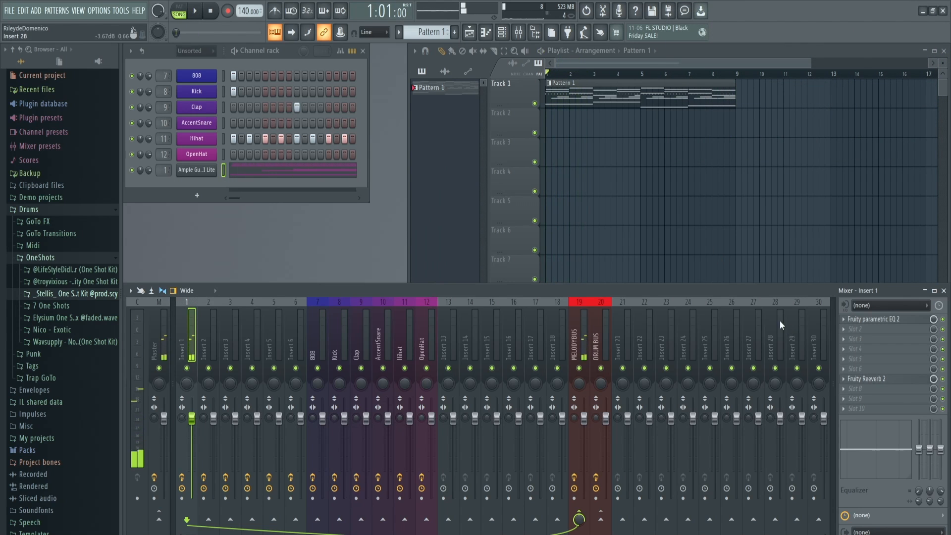
pyautogui.click(636, 63)
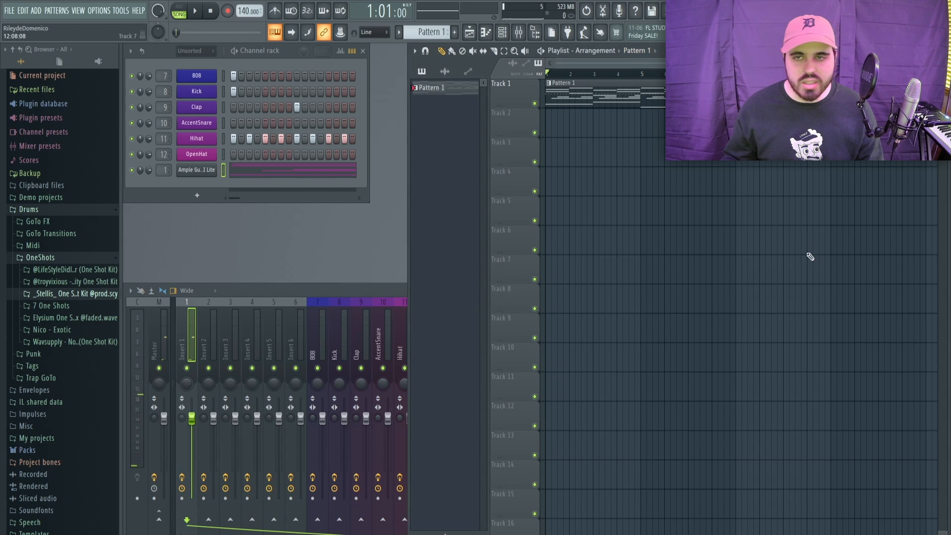
pyautogui.click(280, 283)
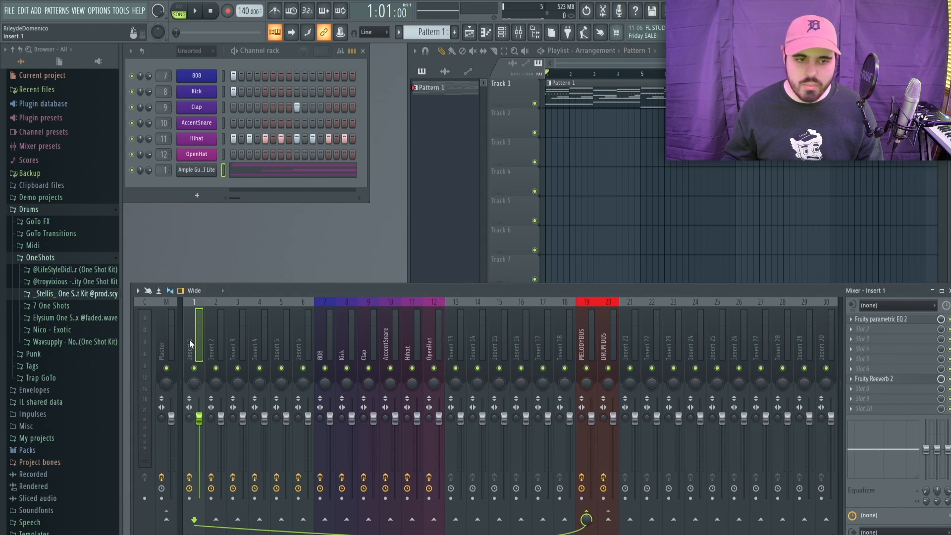
pyautogui.moveTo(244, 290); pyautogui.dragTo(236, 287)
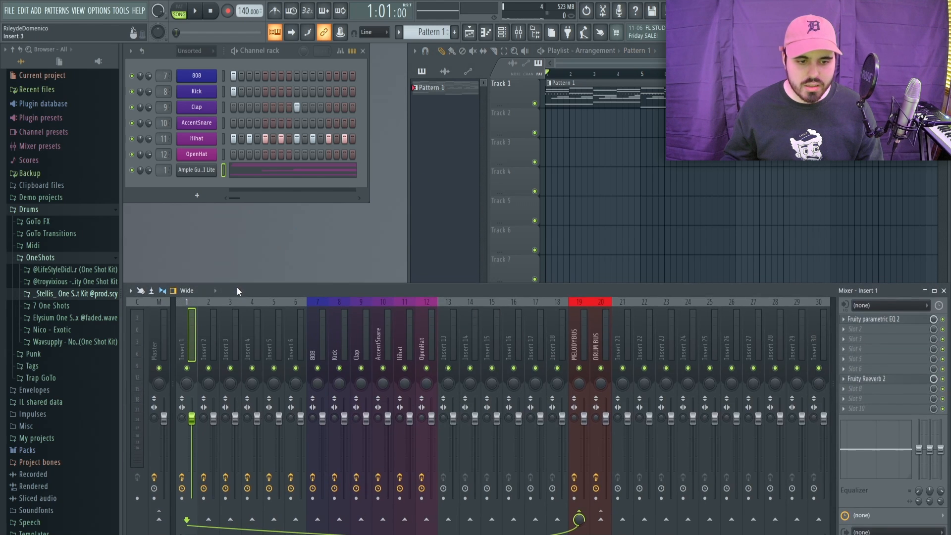
pyautogui.rightClick(183, 339)
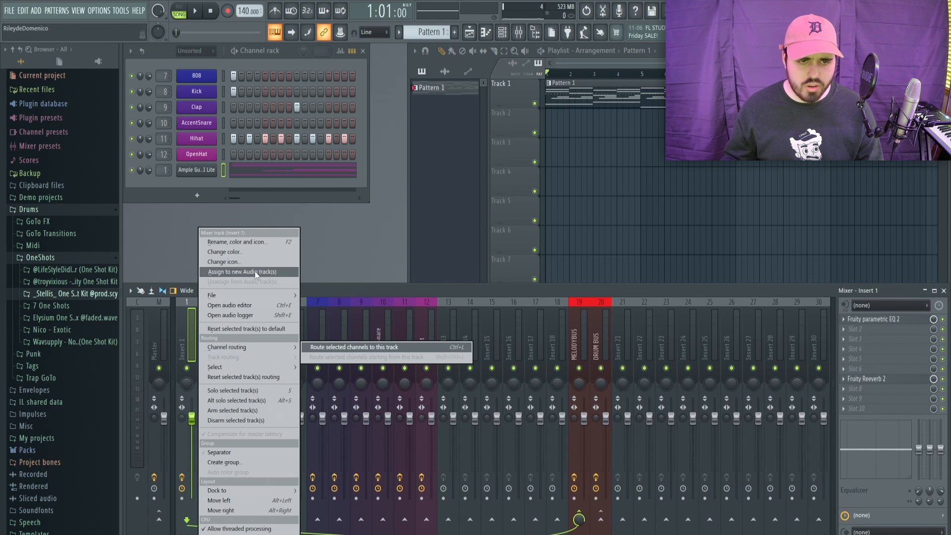
pyautogui.moveTo(233, 295)
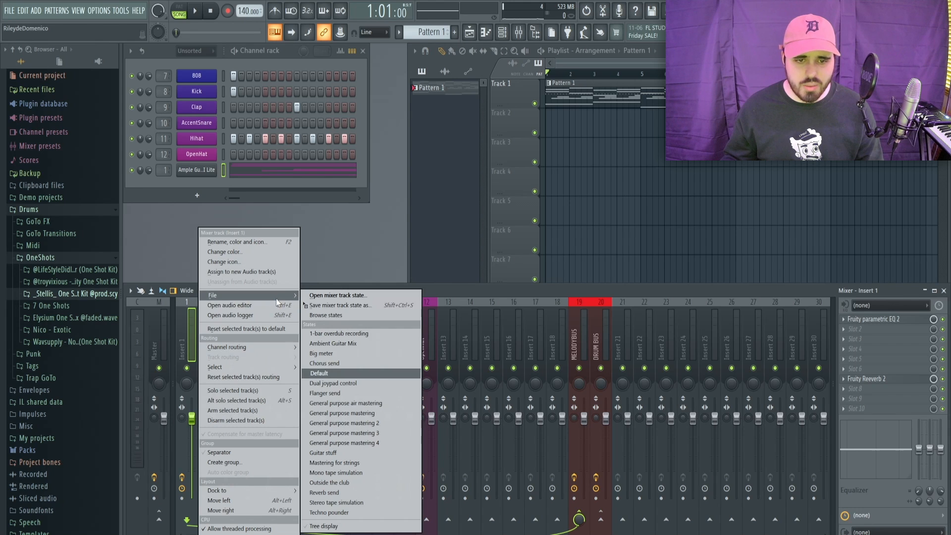
pyautogui.click(340, 308)
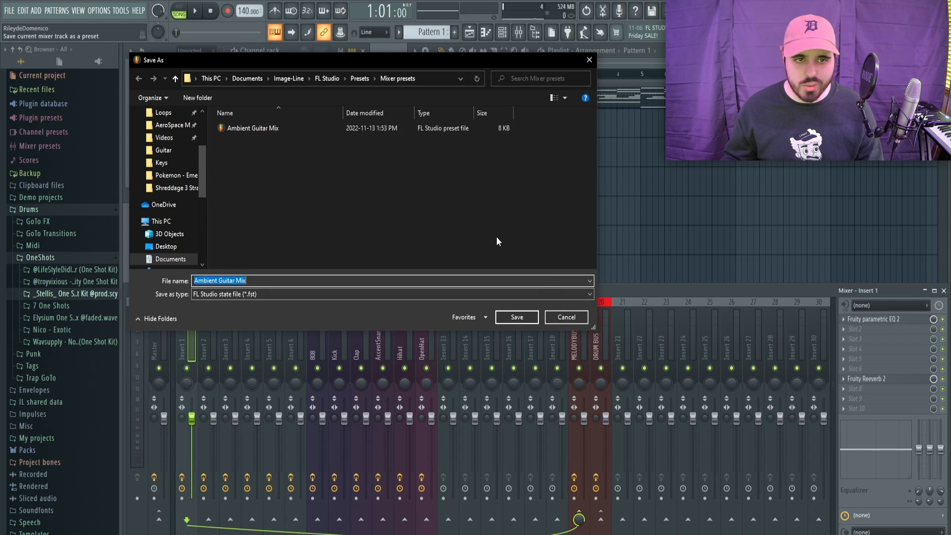
pyautogui.click(566, 317)
# - Load the saved mixer track state Ambient Guitar Mix onto Insert 1
pyautogui.rightClick(189, 336)
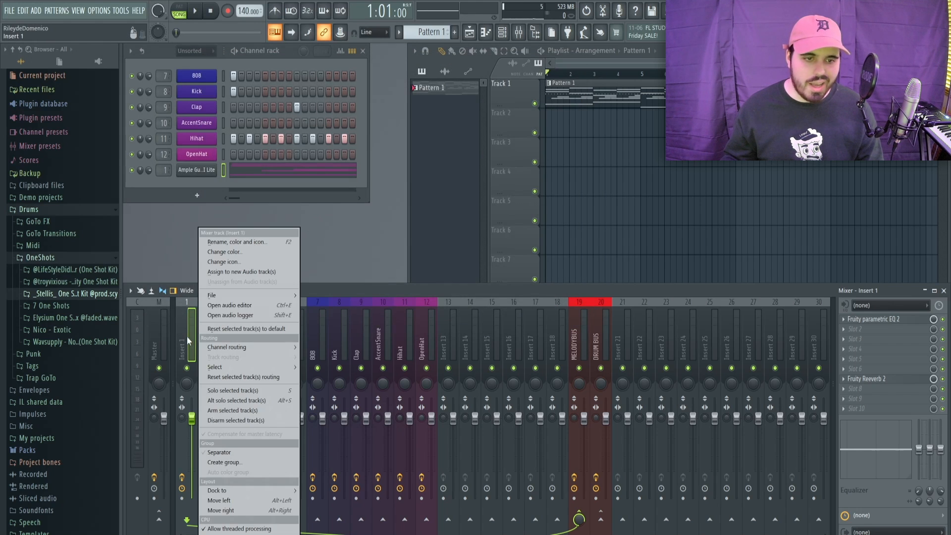
pyautogui.moveTo(218, 295)
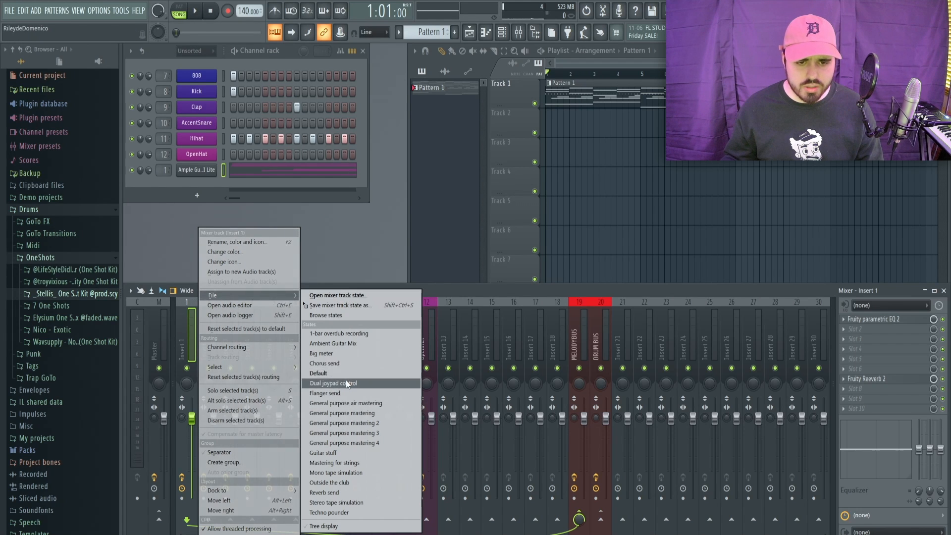
pyautogui.click(325, 343)
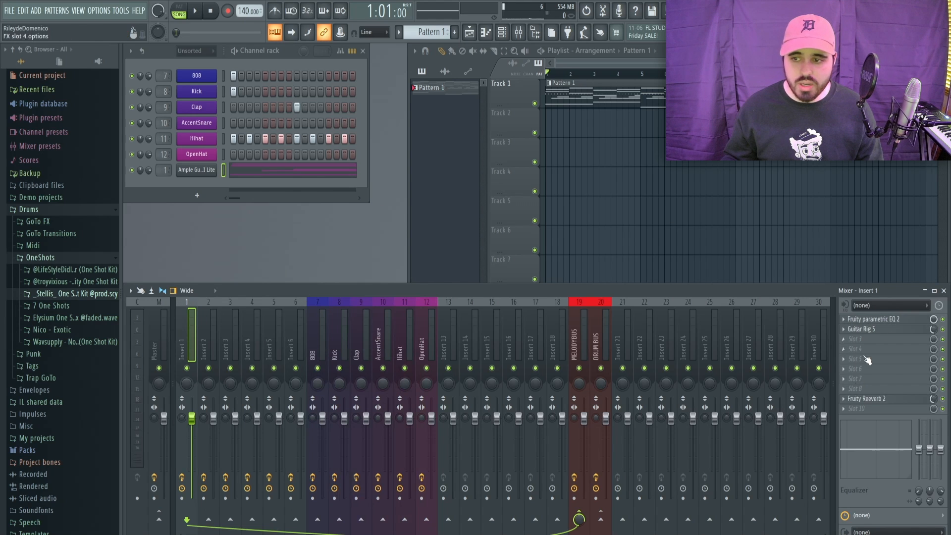
# - Play Pattern 1 in the playlist to hear it through the Ambient Guitar Mix effects and stop playback
pyautogui.click(563, 79)
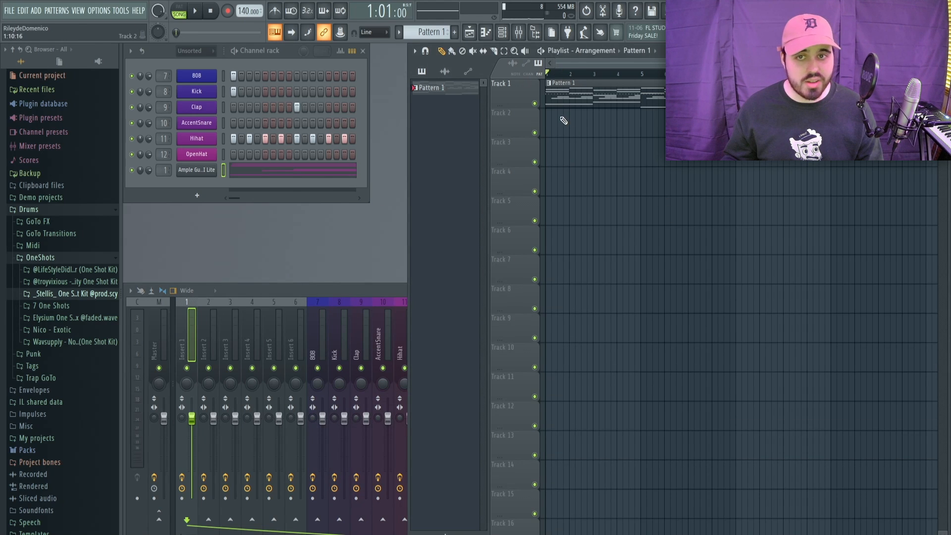
pyautogui.press('space')
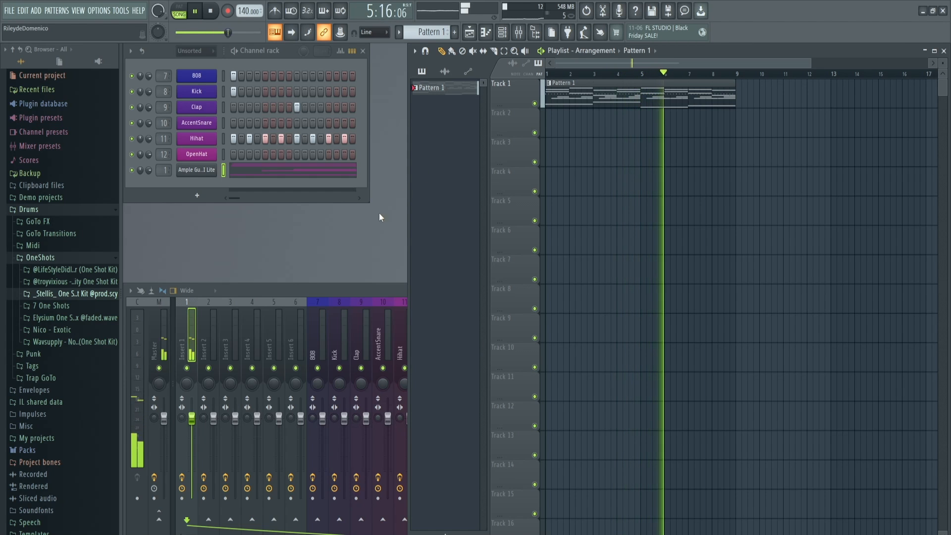
pyautogui.press('space')
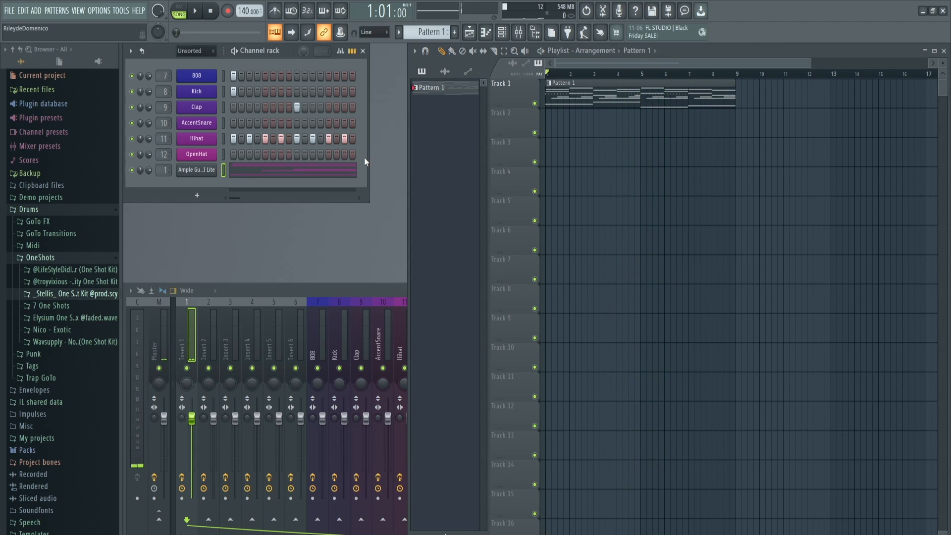
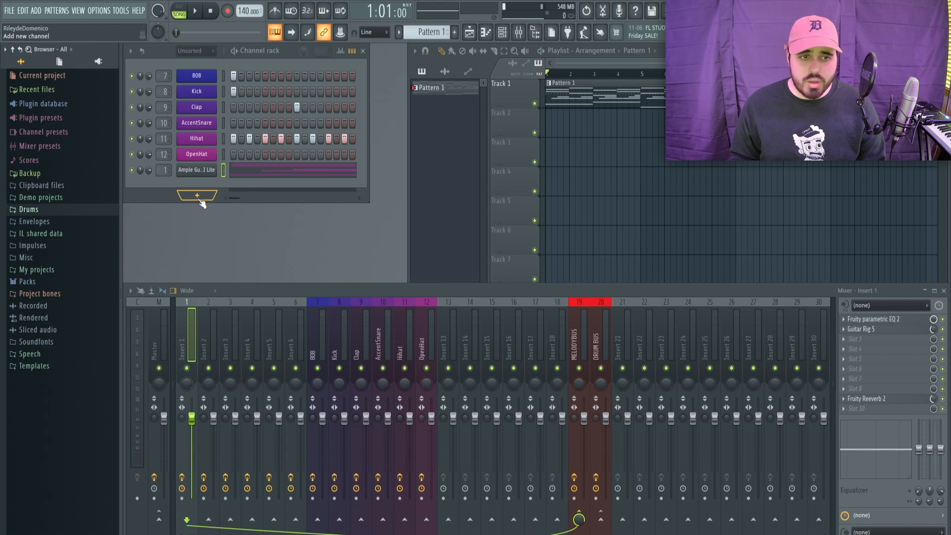
# - Compare the Categories and Tree layouts of the channel rack's plugin list and return it to Simple
pyautogui.click(200, 200)
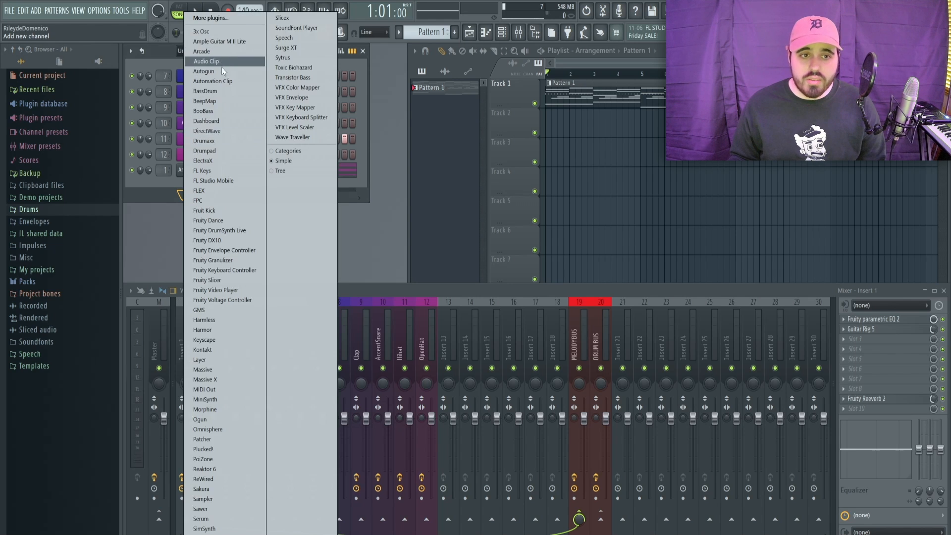
pyautogui.click(278, 151)
pyautogui.click(194, 195)
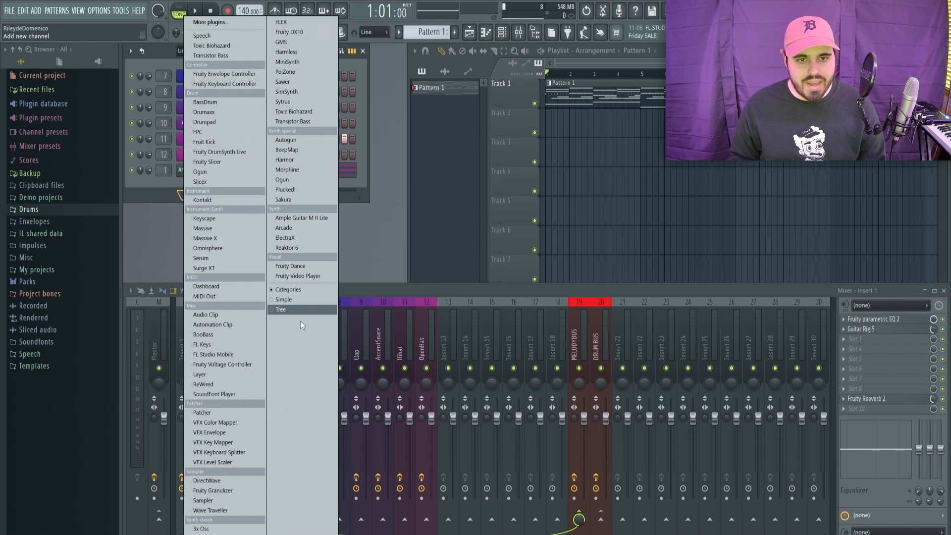
pyautogui.click(279, 309)
pyautogui.click(197, 196)
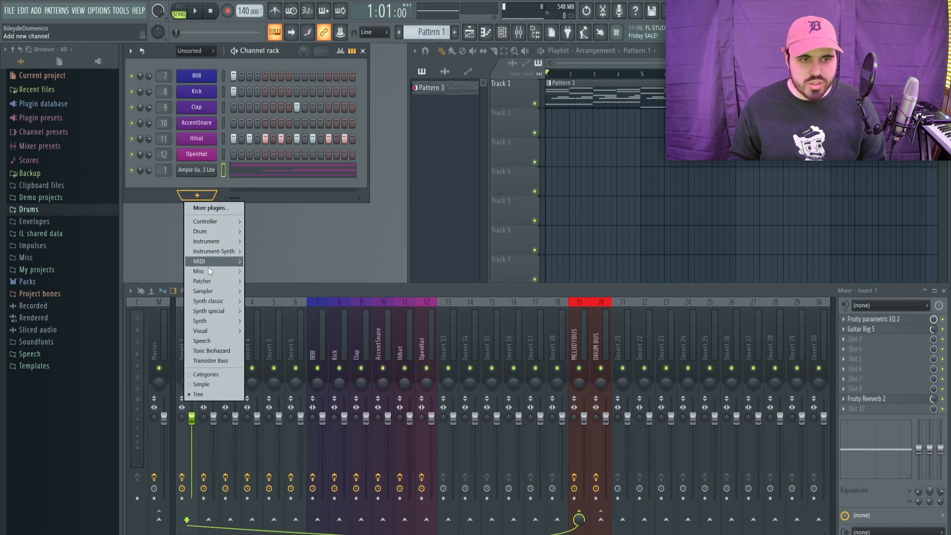
pyautogui.click(197, 387)
pyautogui.click(197, 195)
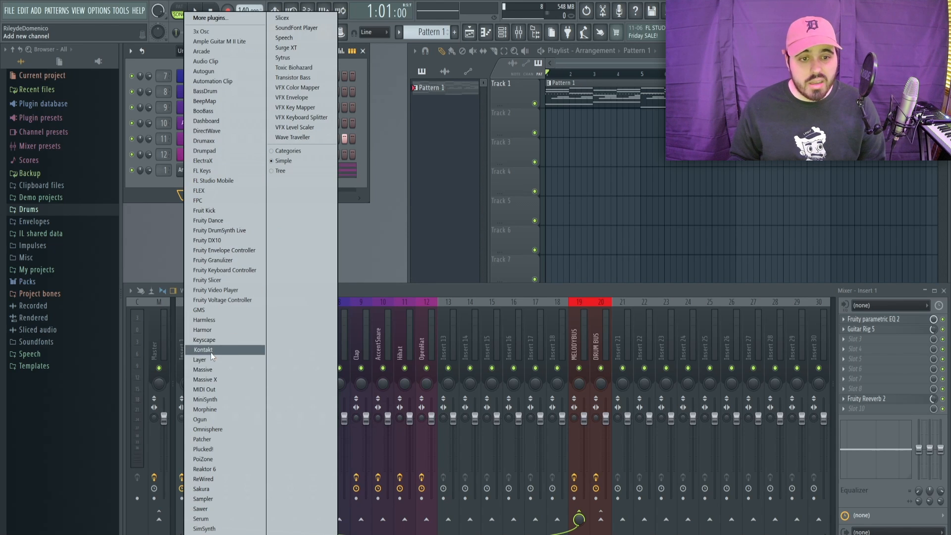
pyautogui.click(365, 172)
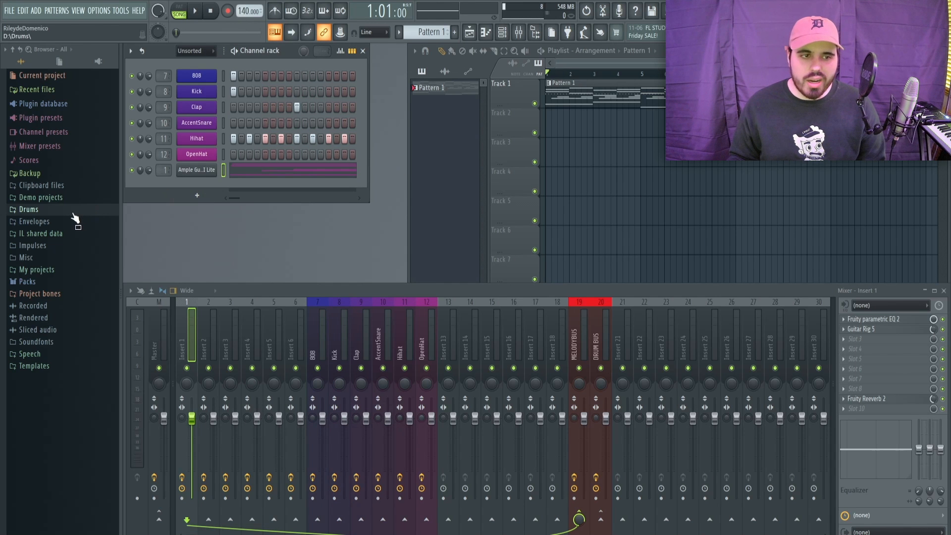
# - Expand the Drums folder in the browser, collapse OneShots and look through the GoTo Transitions samples
pyautogui.click(36, 212)
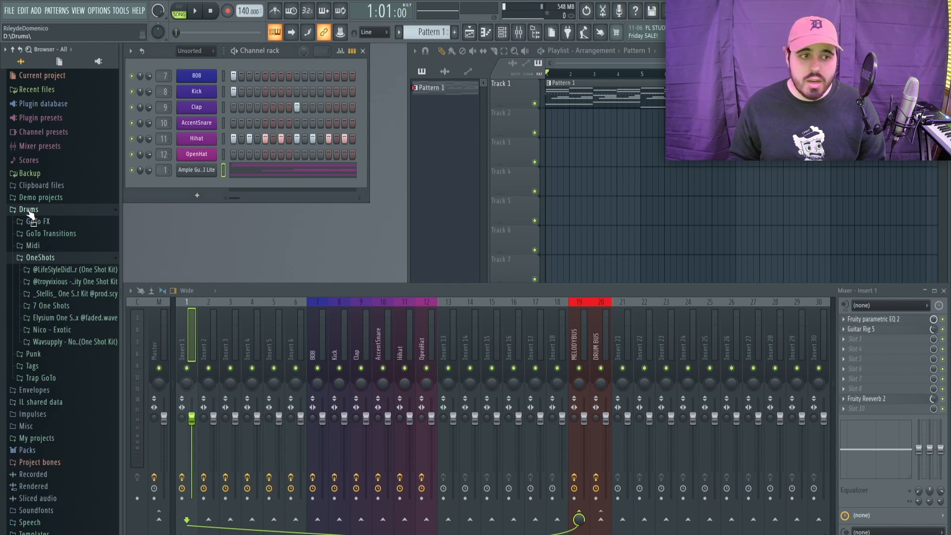
pyautogui.click(40, 270)
pyautogui.click(40, 258)
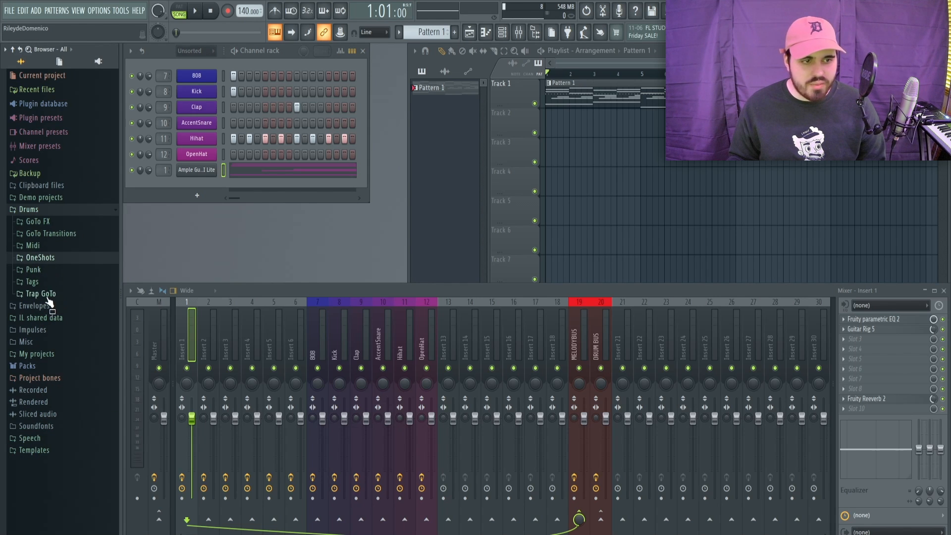
pyautogui.click(49, 234)
pyautogui.scroll(-4, 69, 247)
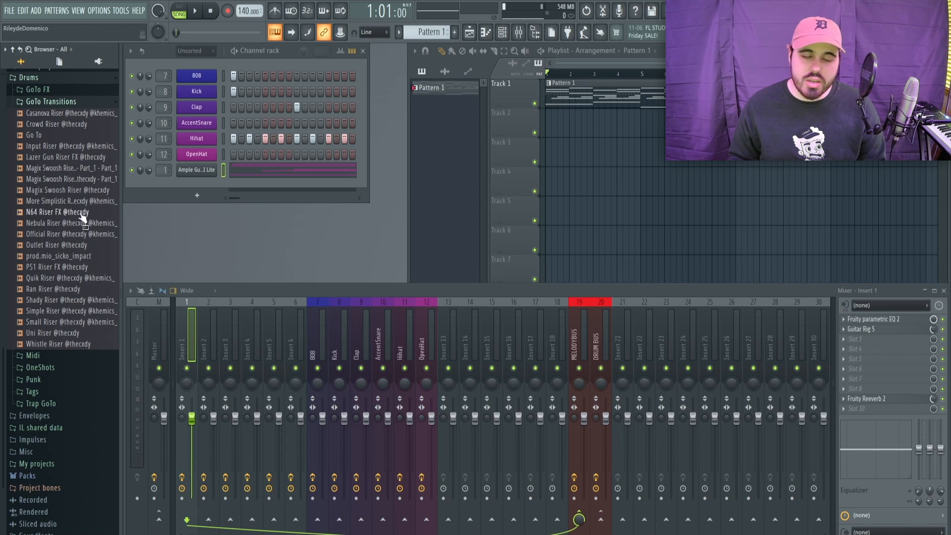
# - Collapse GoTo Transitions in the browser, look through the GoTo FX samples and collapse that folder
pyautogui.click(47, 102)
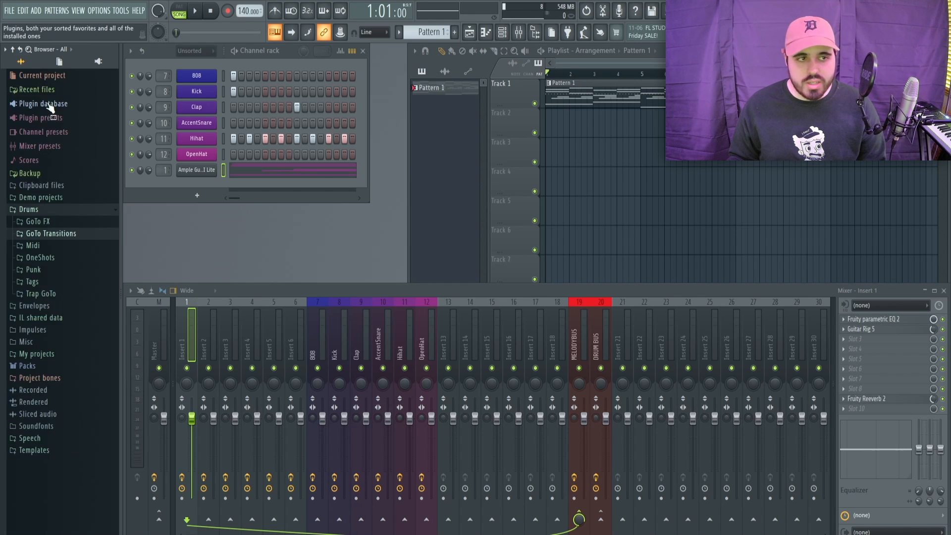
pyautogui.click(38, 224)
pyautogui.scroll(-10, 55, 199)
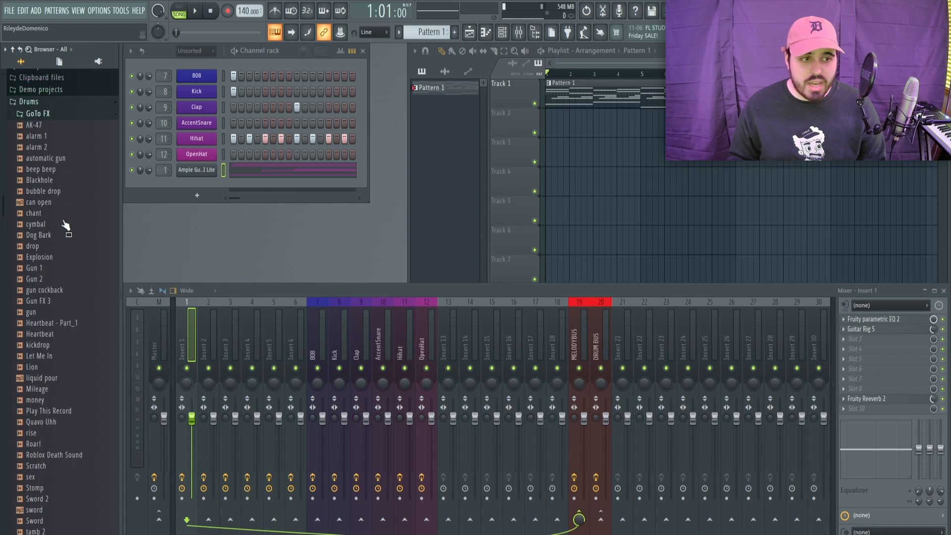
pyautogui.scroll(-2, 62, 276)
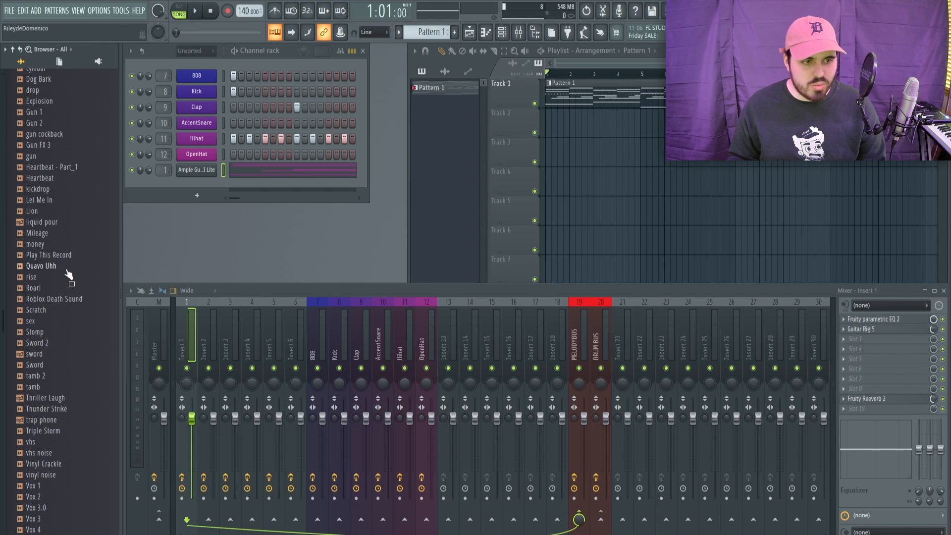
pyautogui.click(60, 300)
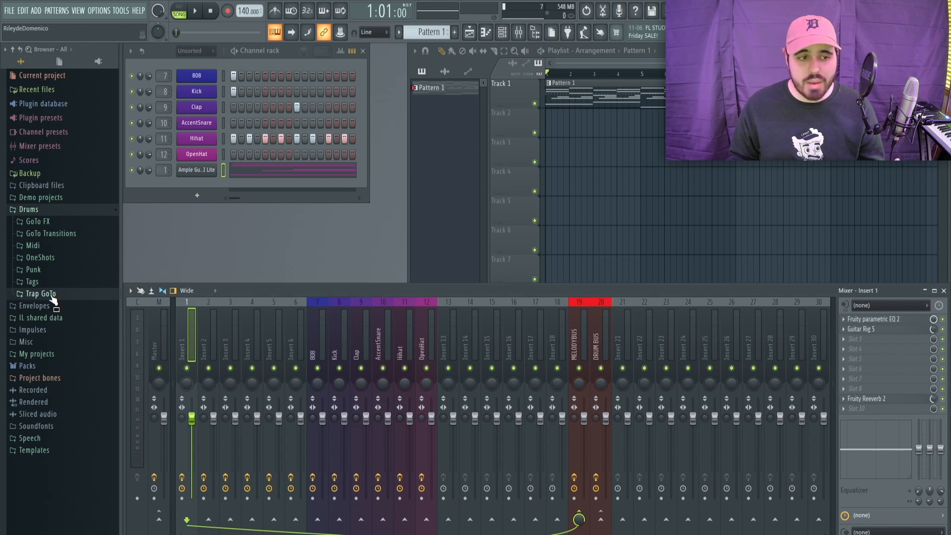
# - Look through the drum kits in the Trap GoTo folder and the 808S samples of DIONIS SECRET STASH, and collapse Trap GoTo
pyautogui.click(51, 296)
pyautogui.scroll(-4, 74, 218)
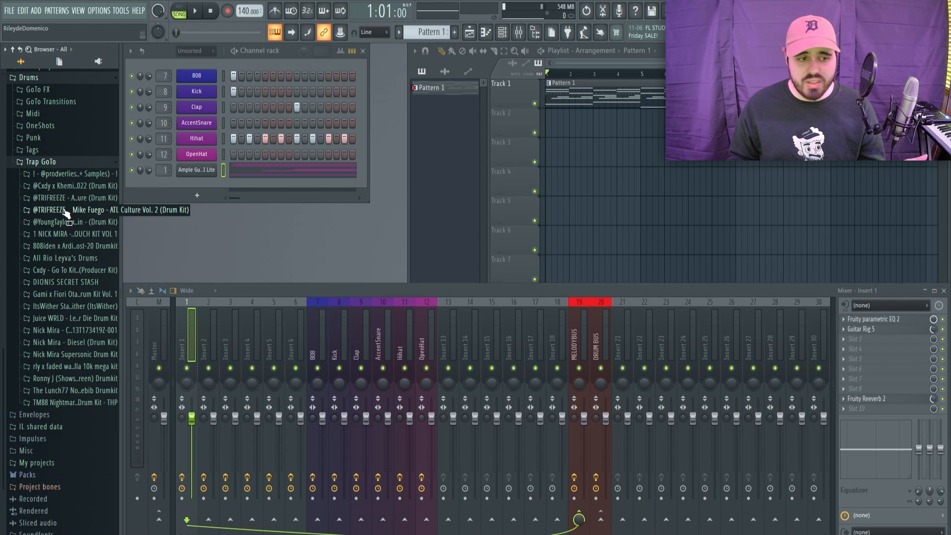
pyautogui.click(49, 162)
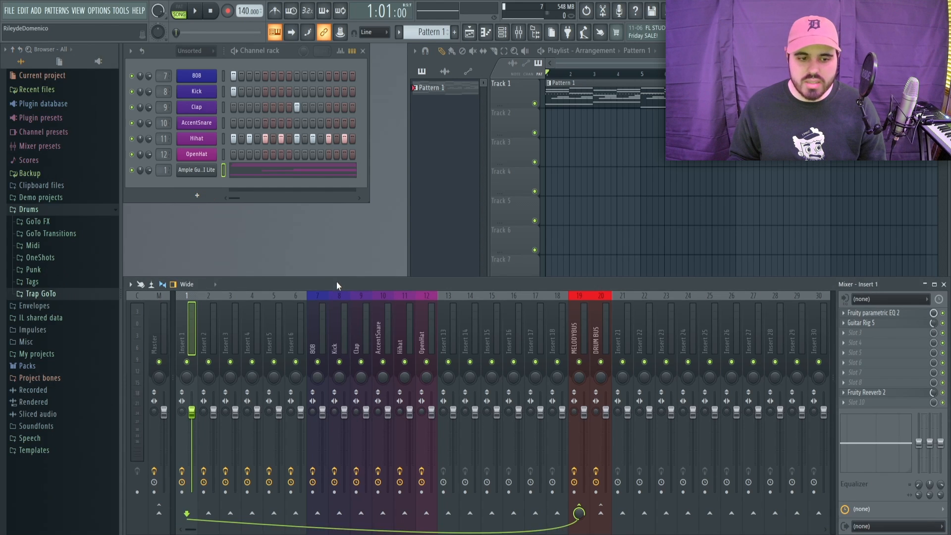
pyautogui.click(49, 294)
pyautogui.scroll(-4, 62, 377)
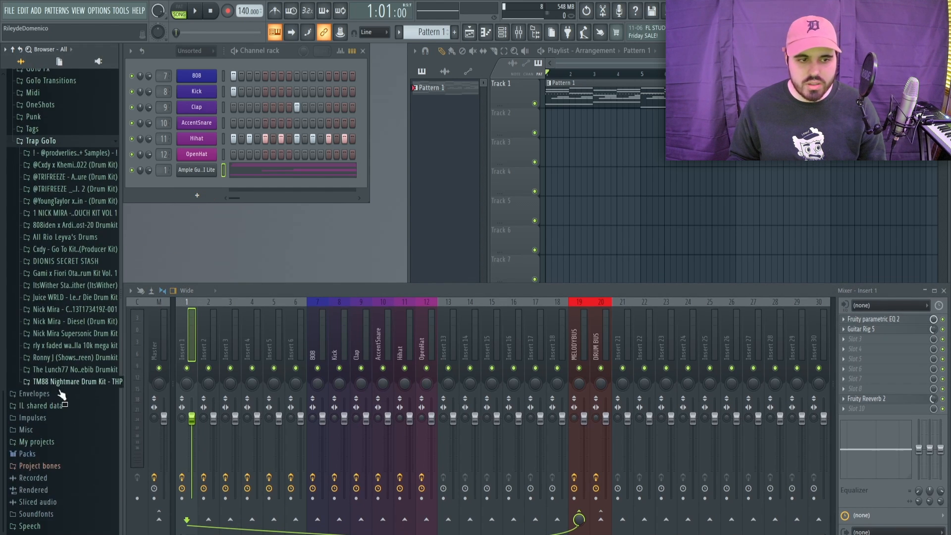
pyautogui.click(49, 261)
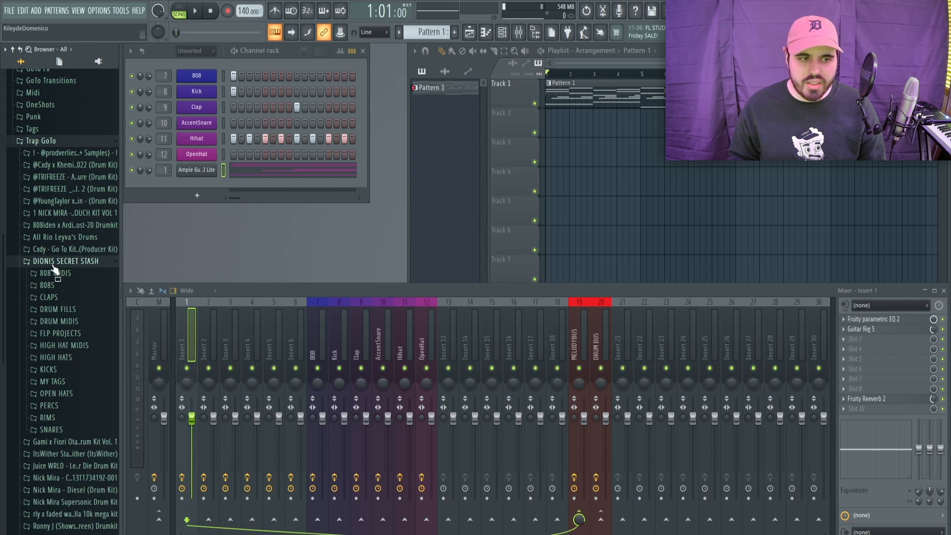
pyautogui.click(56, 287)
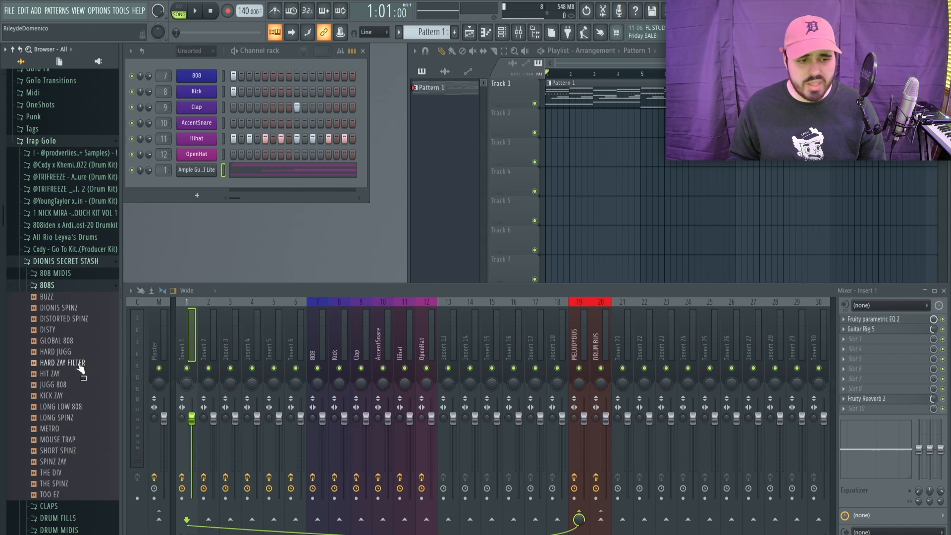
pyautogui.click(44, 142)
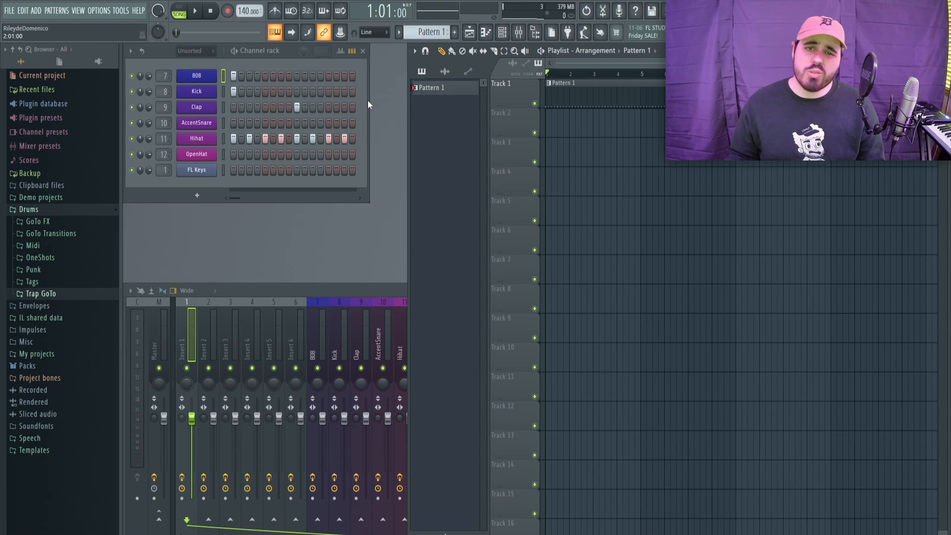
# - Import the Nostalgia C Minor MIDI file from the AeroSpace Midi Kit's Keys folder into the FL Keys piano roll
pyautogui.rightClick(212, 170)
pyautogui.click(250, 175)
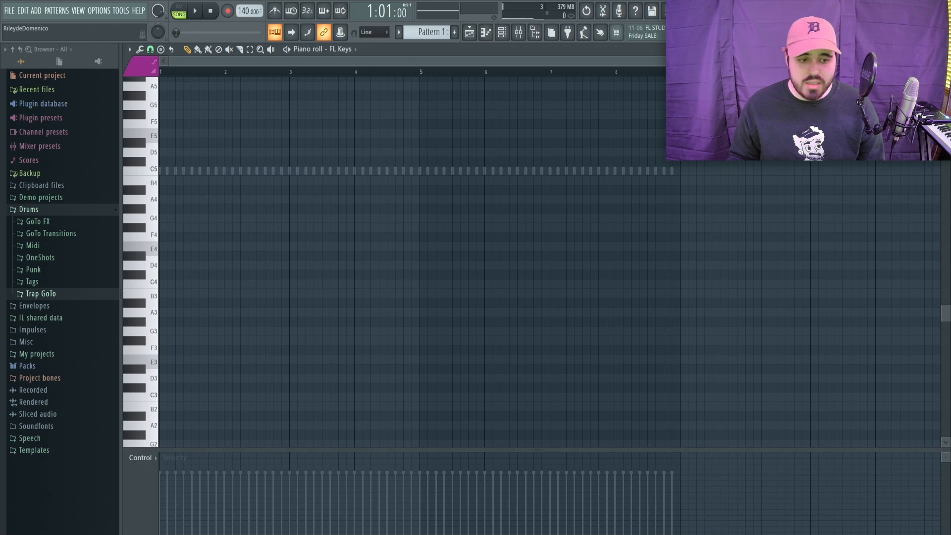
pyautogui.click(466, 500)
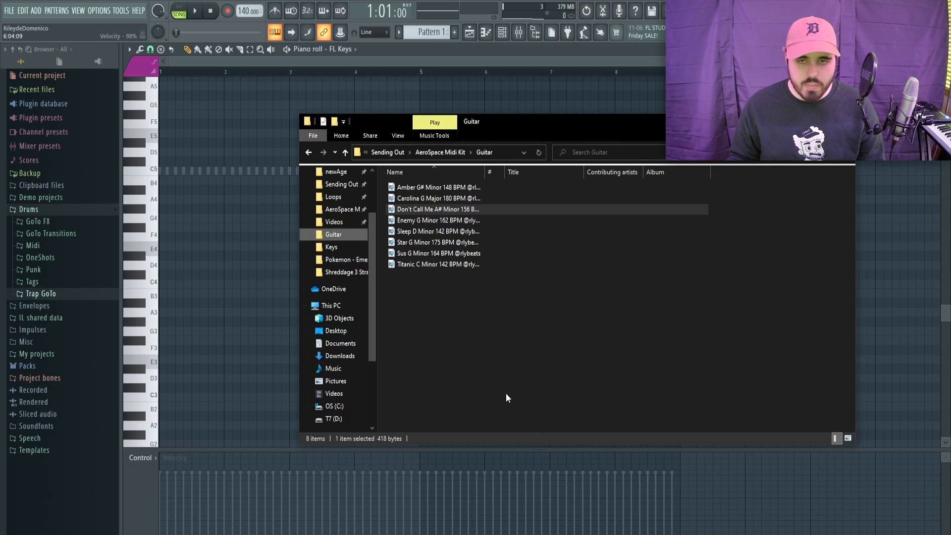
pyautogui.click(440, 152)
pyautogui.doubleClick(422, 199)
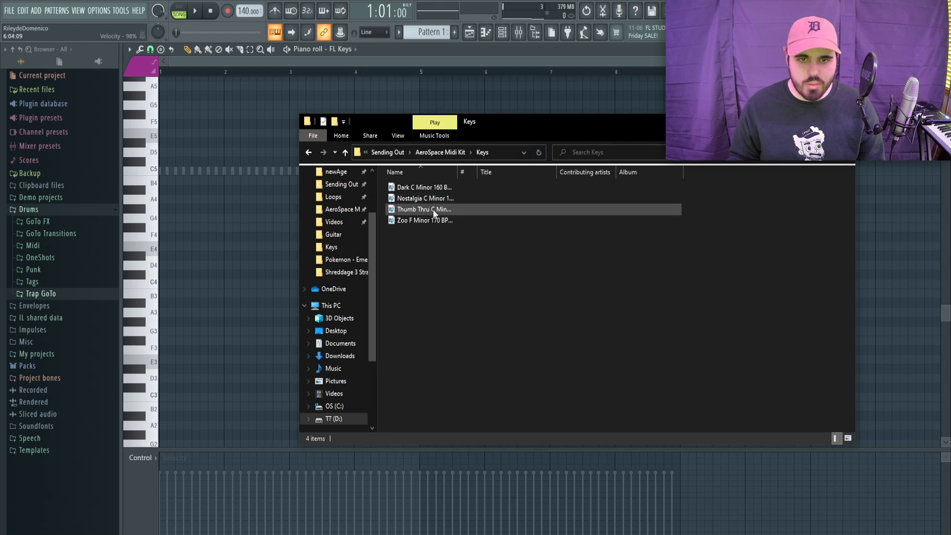
pyautogui.moveTo(424, 198); pyautogui.dragTo(232, 210)
pyautogui.scroll(8, 233, 210)
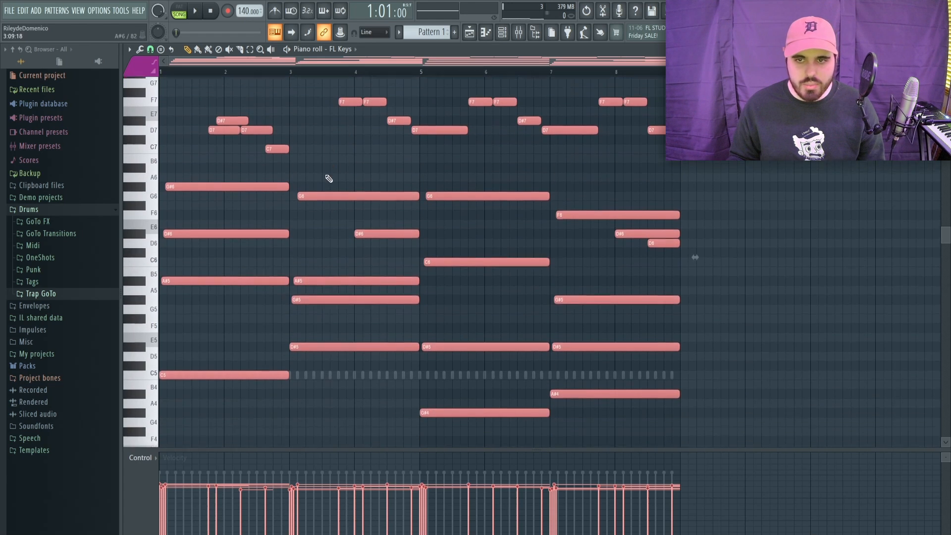
# - Play the imported melody with FL Keys, stop playback and review its notes in the piano roll
pyautogui.press('space')
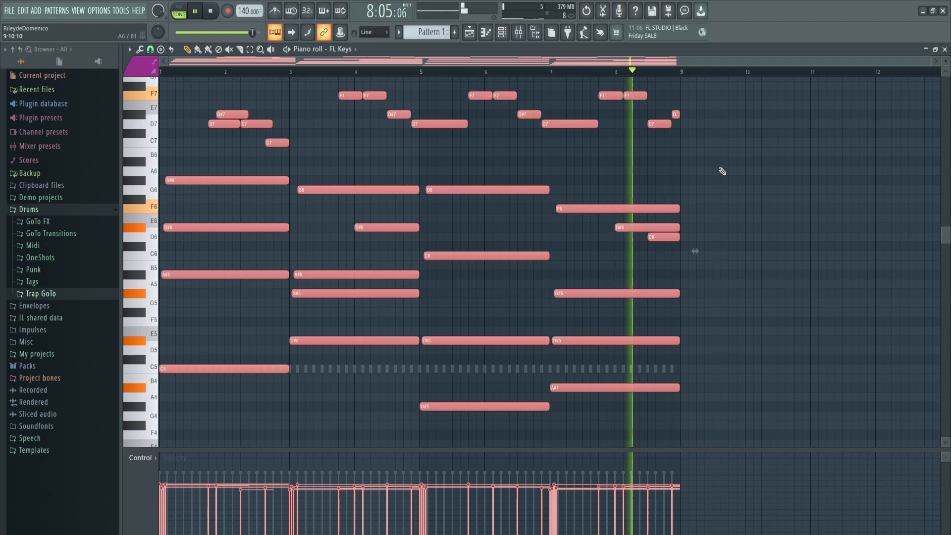
pyautogui.press('space')
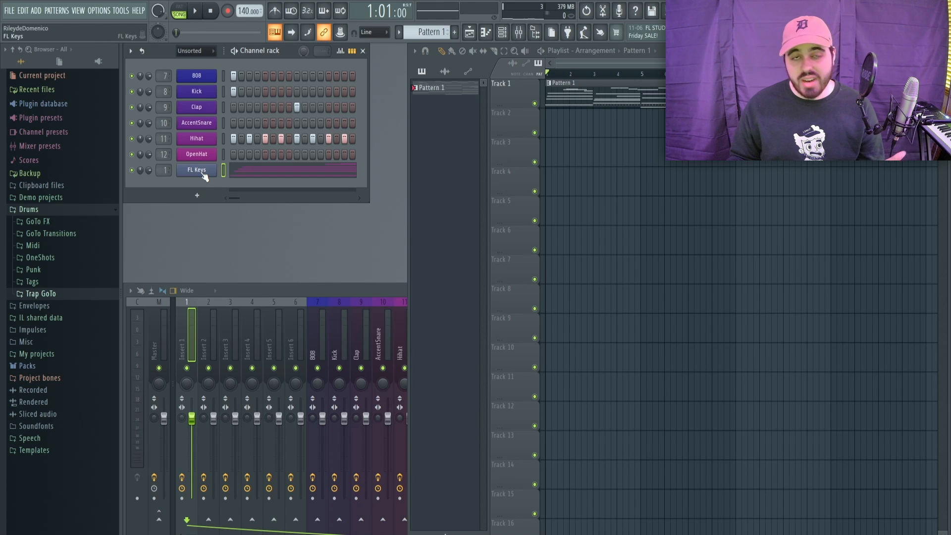
pyautogui.click(253, 169)
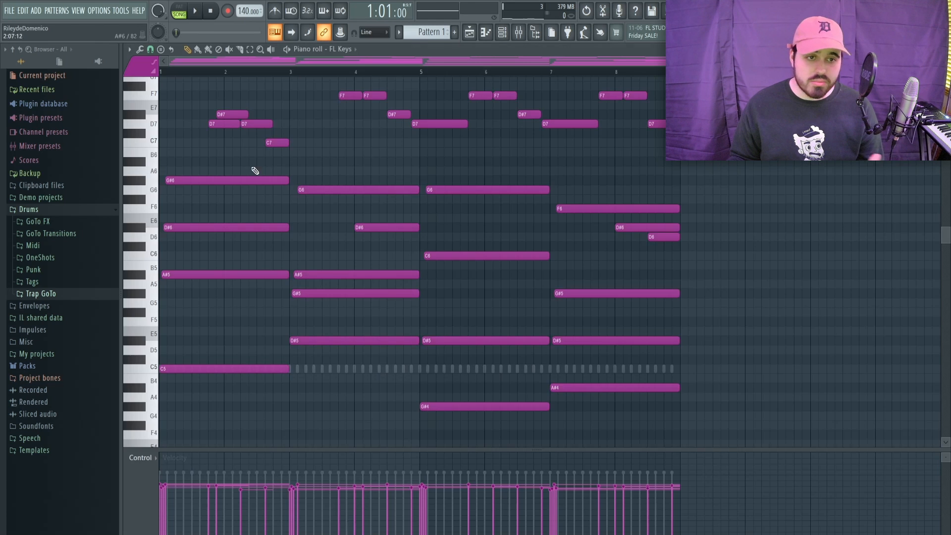
pyautogui.press('Escape')
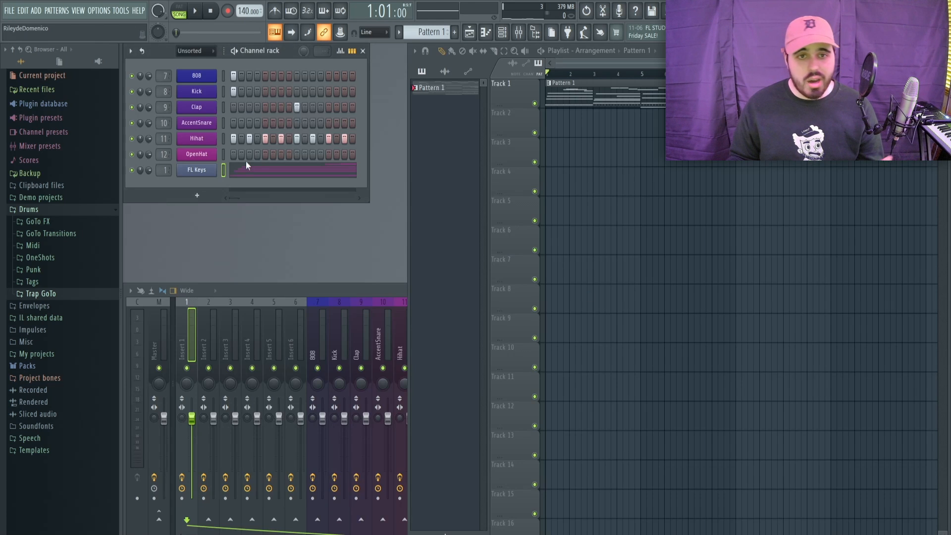
# - Replace the FL Keys instrument in the channel rack with Kontakt, keeping the channel's notes
pyautogui.rightClick(216, 168)
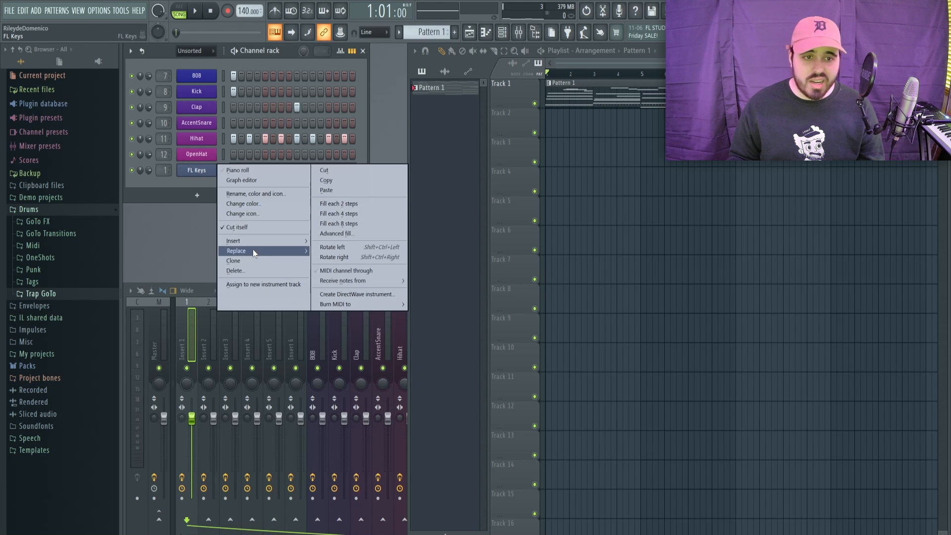
pyautogui.moveTo(253, 250)
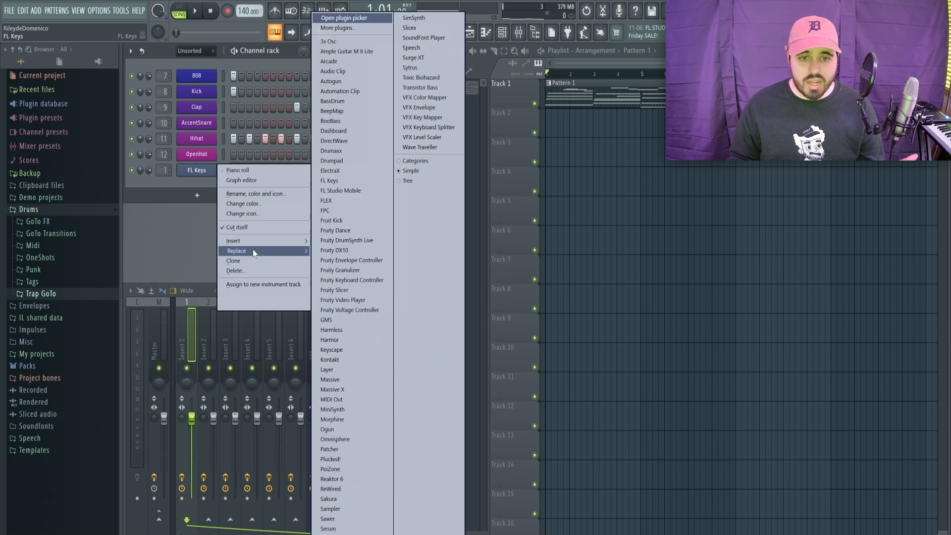
pyautogui.click(351, 358)
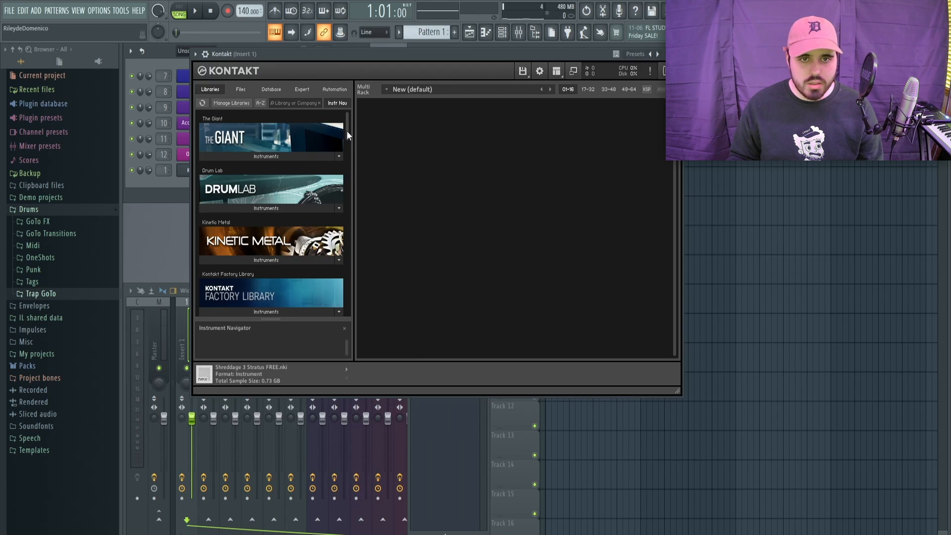
# - Load The Grandeur.nki from The Grandeur library into Kontakt and move the plugin window lower
pyautogui.moveTo(347, 130); pyautogui.dragTo(358, 231)
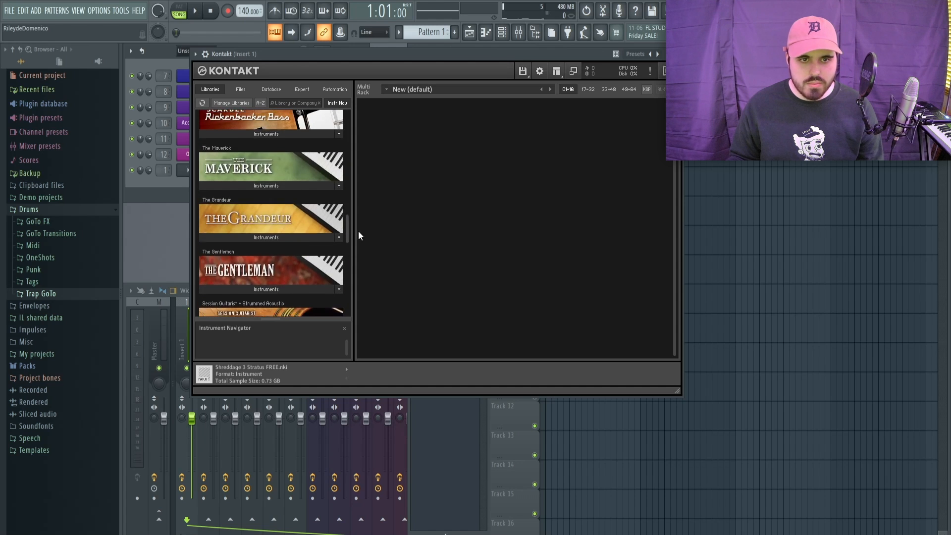
pyautogui.click(252, 240)
pyautogui.click(222, 254)
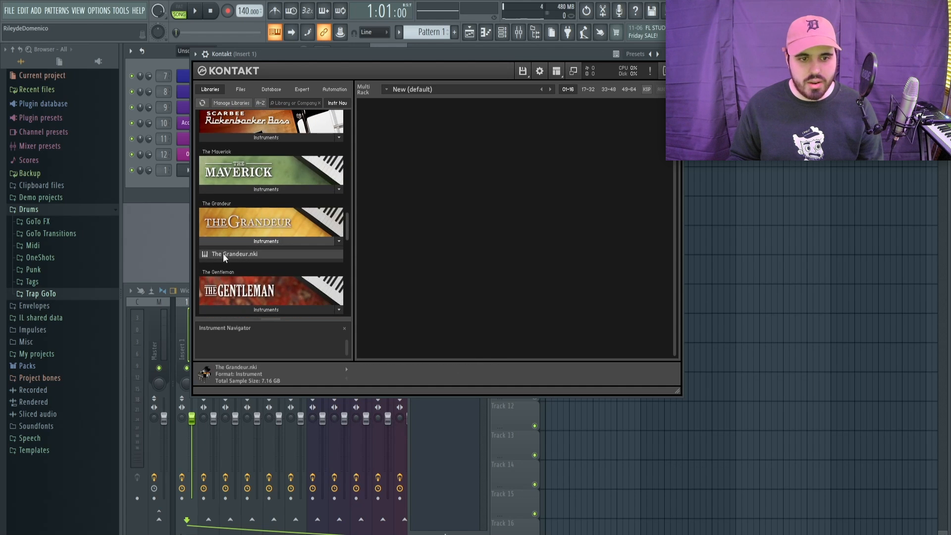
pyautogui.doubleClick(248, 251)
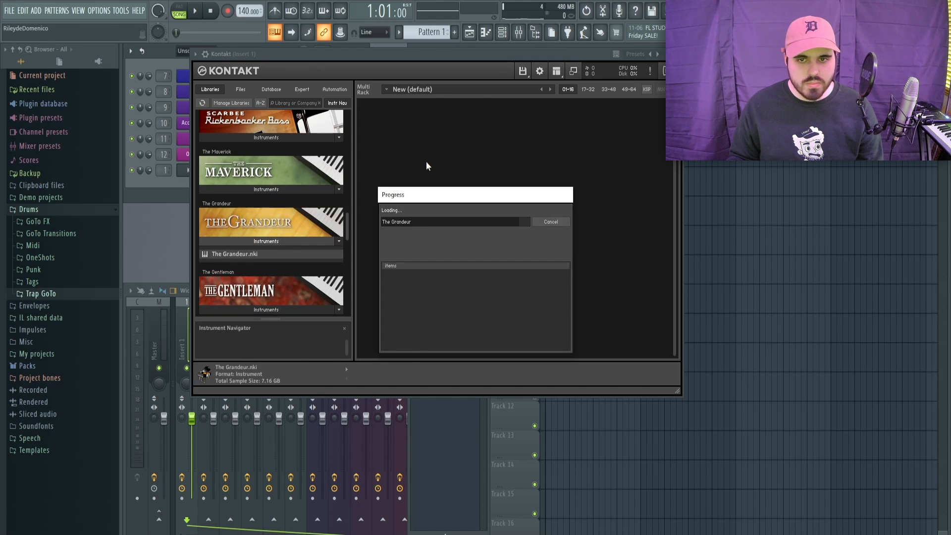
pyautogui.moveTo(444, 57); pyautogui.dragTo(453, 142)
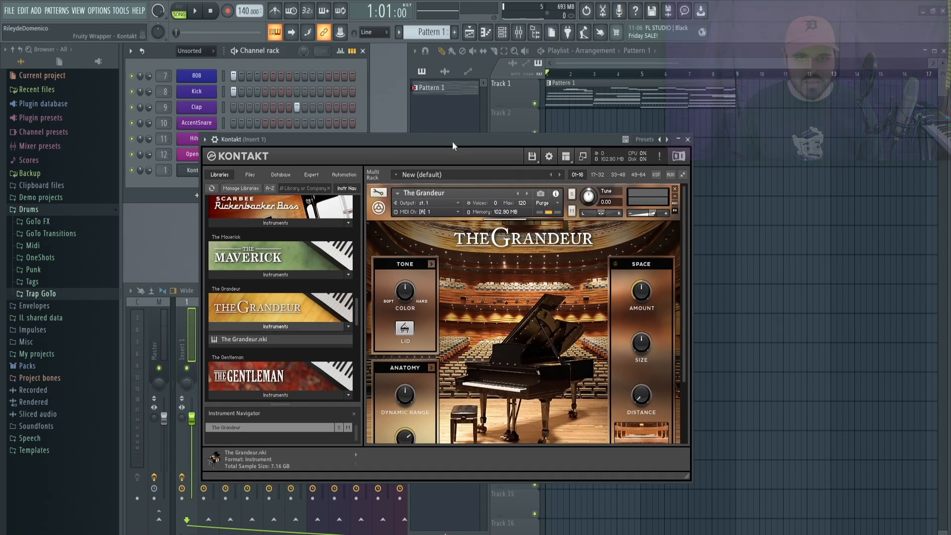
# - Play Pattern 1 through The Grandeur piano, close the Kontakt window, stop playback and bring the mixer to the front
pyautogui.press('space')
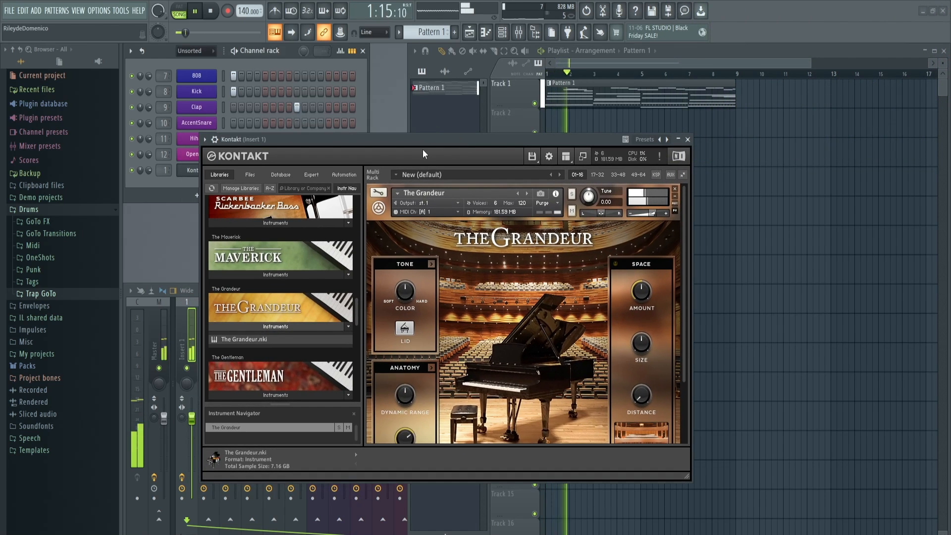
pyautogui.moveTo(421, 148); pyautogui.dragTo(484, 93)
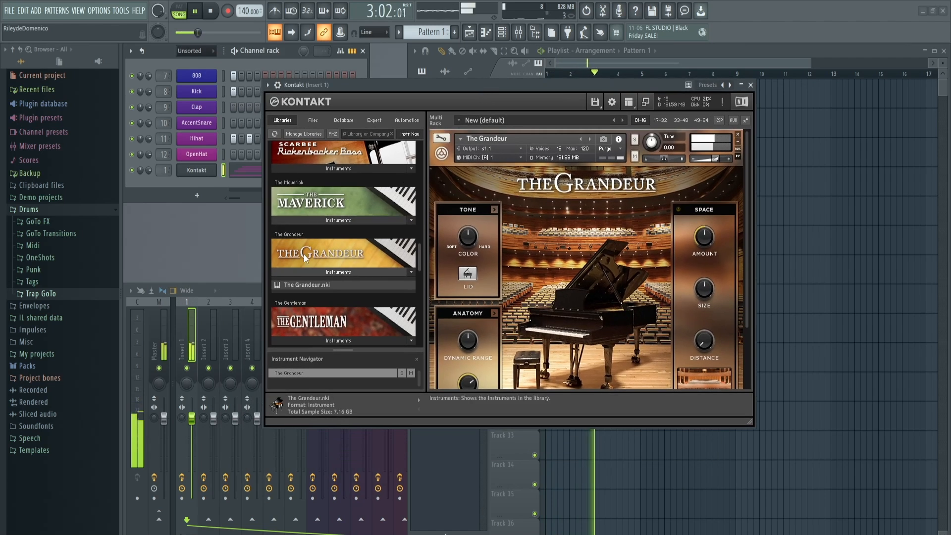
pyautogui.press('space')
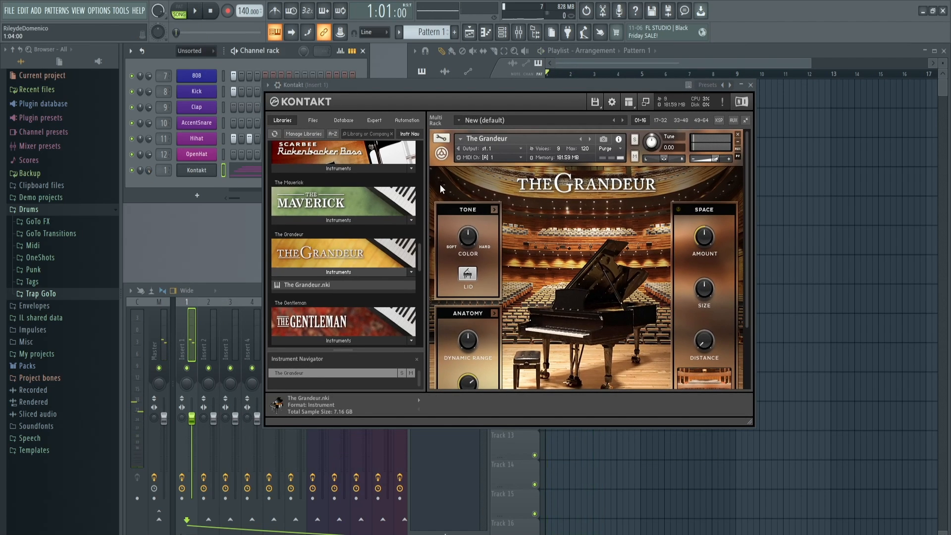
pyautogui.press('space')
pyautogui.moveTo(754, 84); pyautogui.dragTo(615, 104)
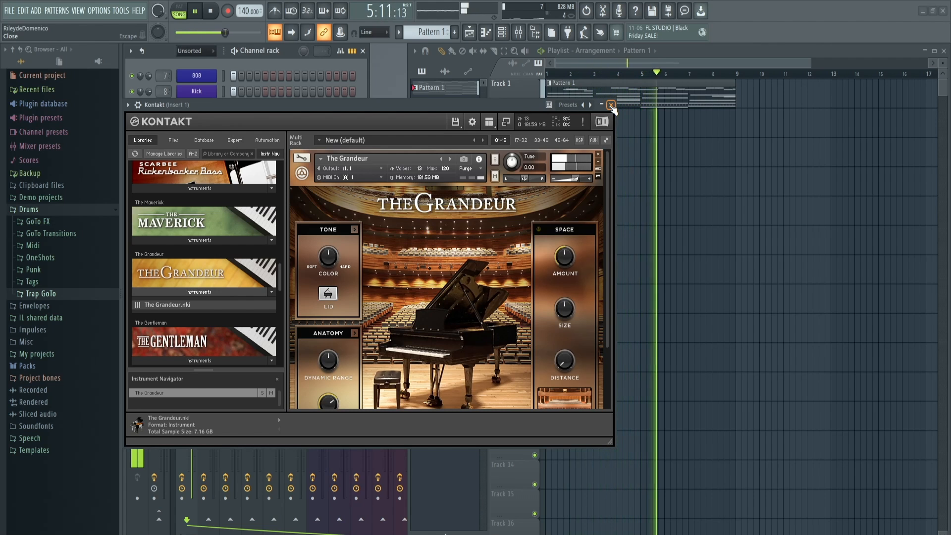
pyautogui.click(612, 105)
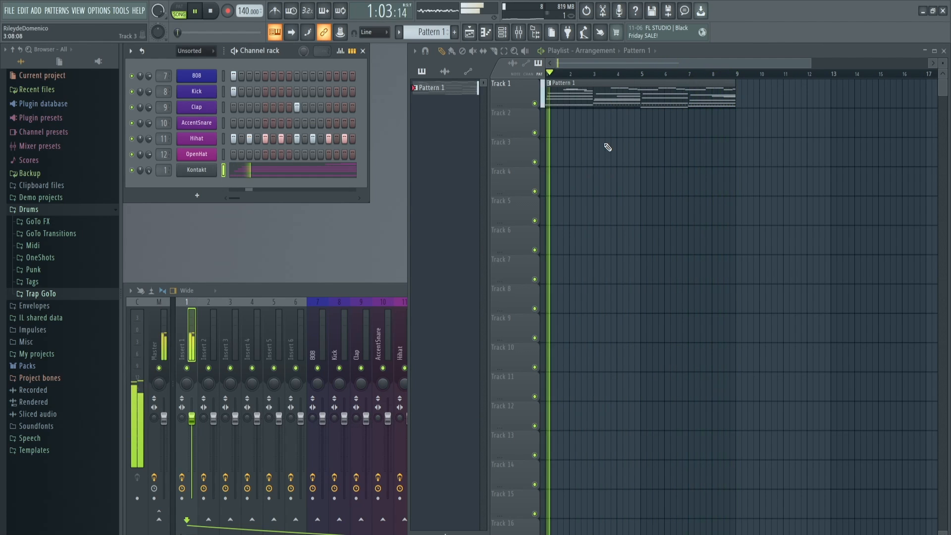
pyautogui.press('space')
pyautogui.click(342, 289)
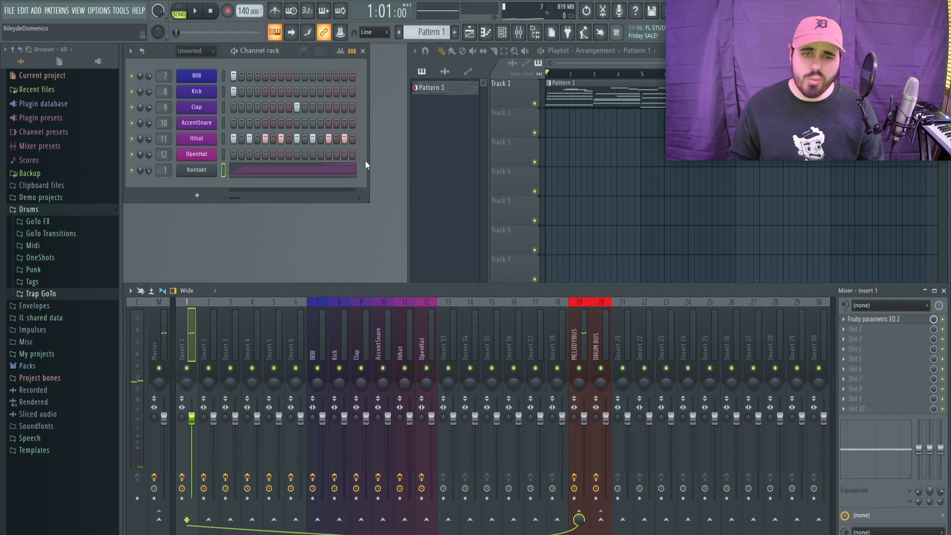